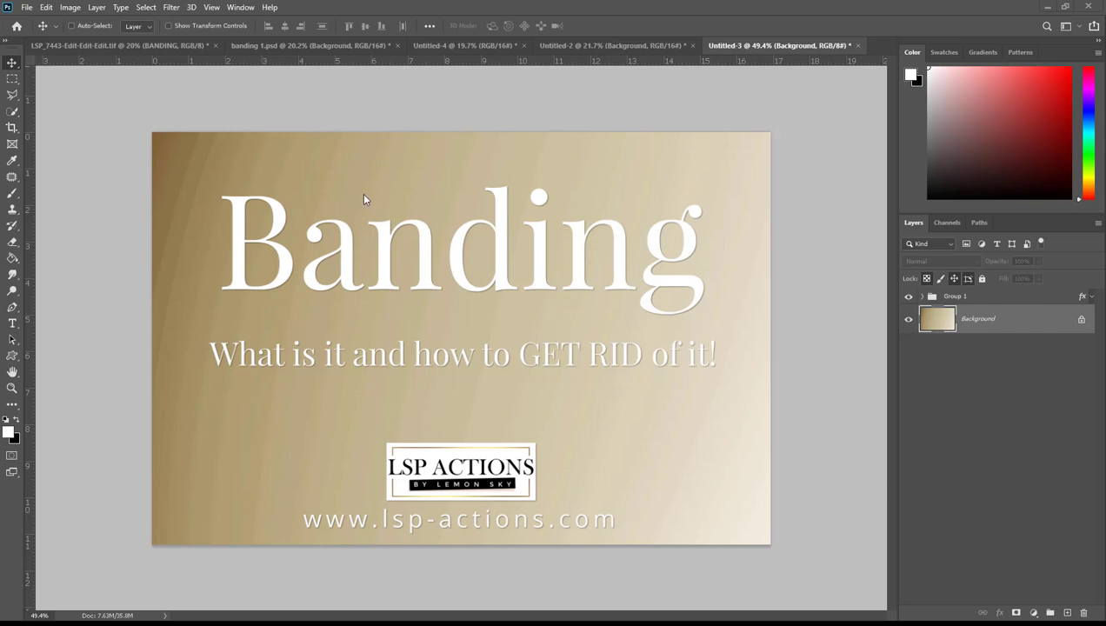
Step: Hide Group 1 so only the banded brown gradient background remains visible
click(908, 296)
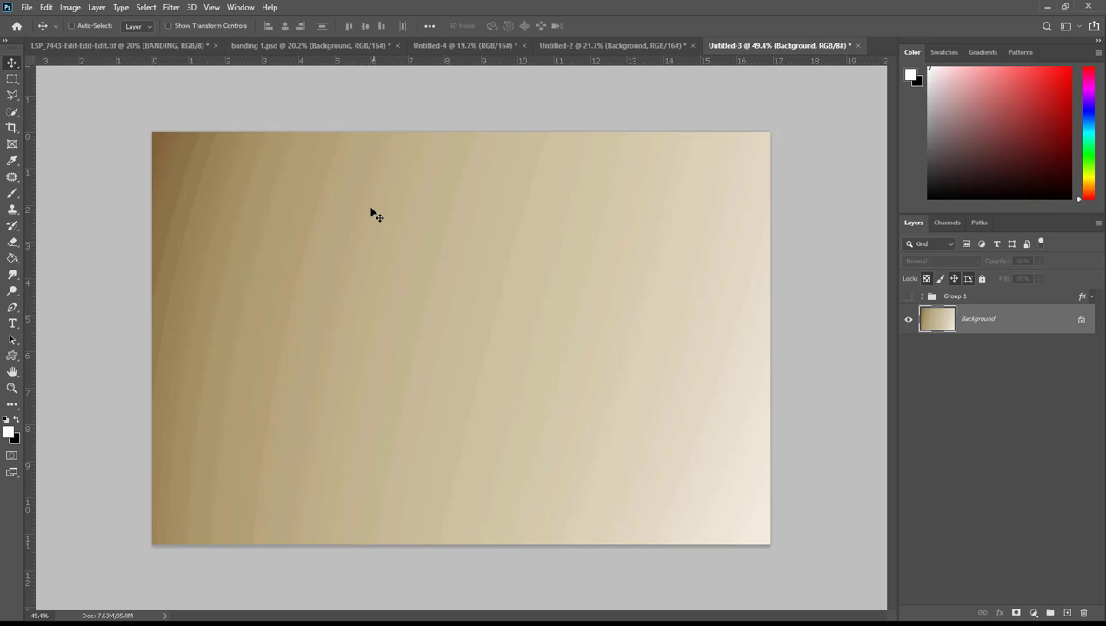
Step: Compare banding 1.psd with the family photo, toggling the BANDING group off and on
click(263, 43)
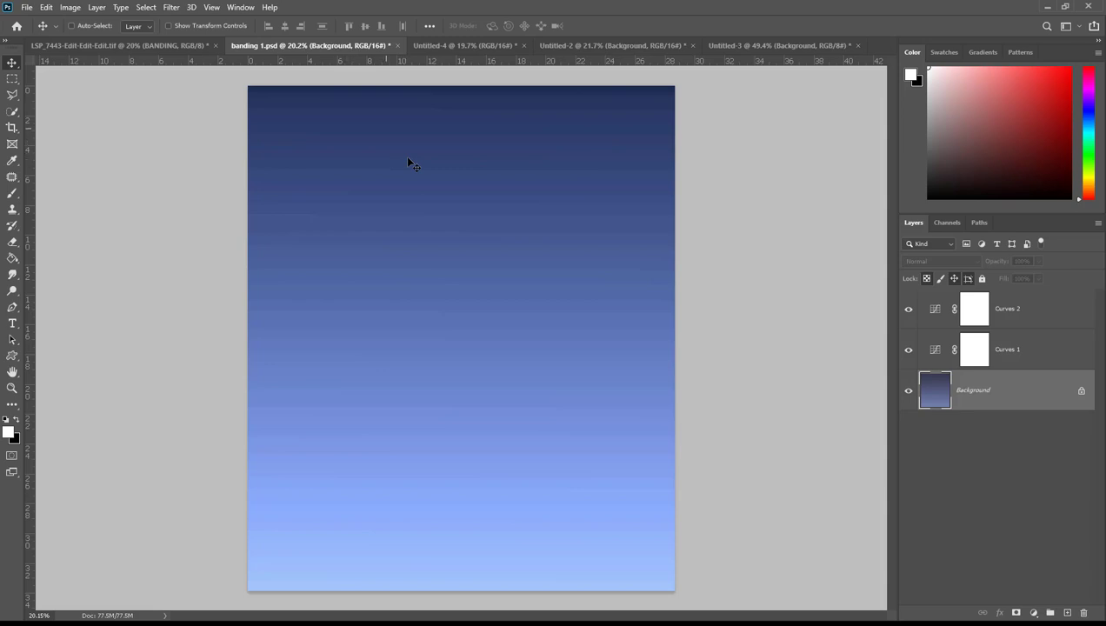
click(176, 48)
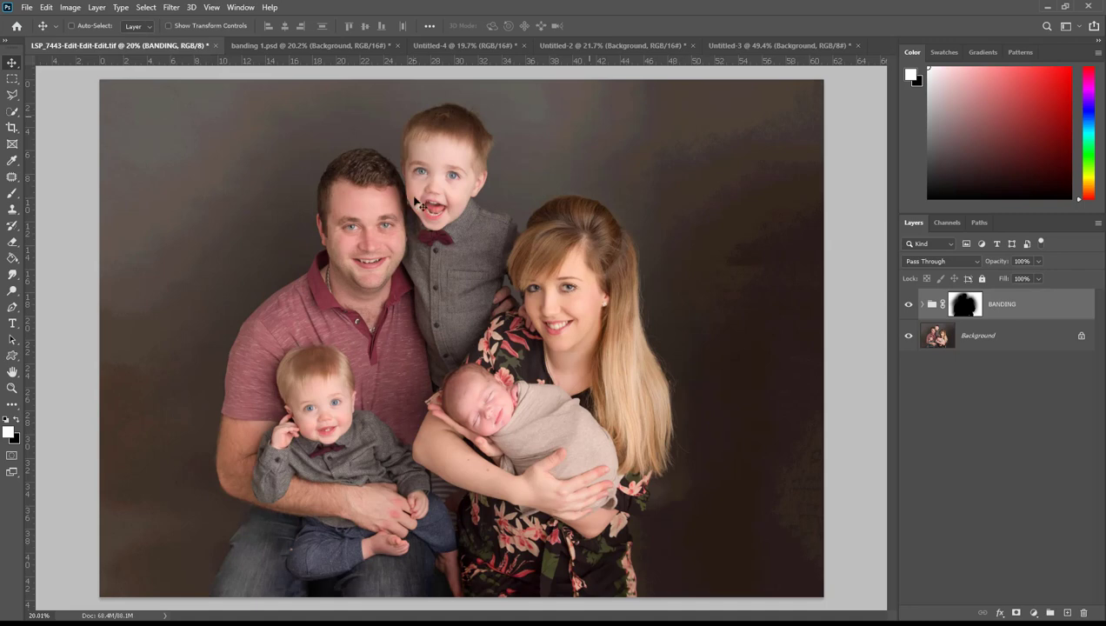
click(909, 306)
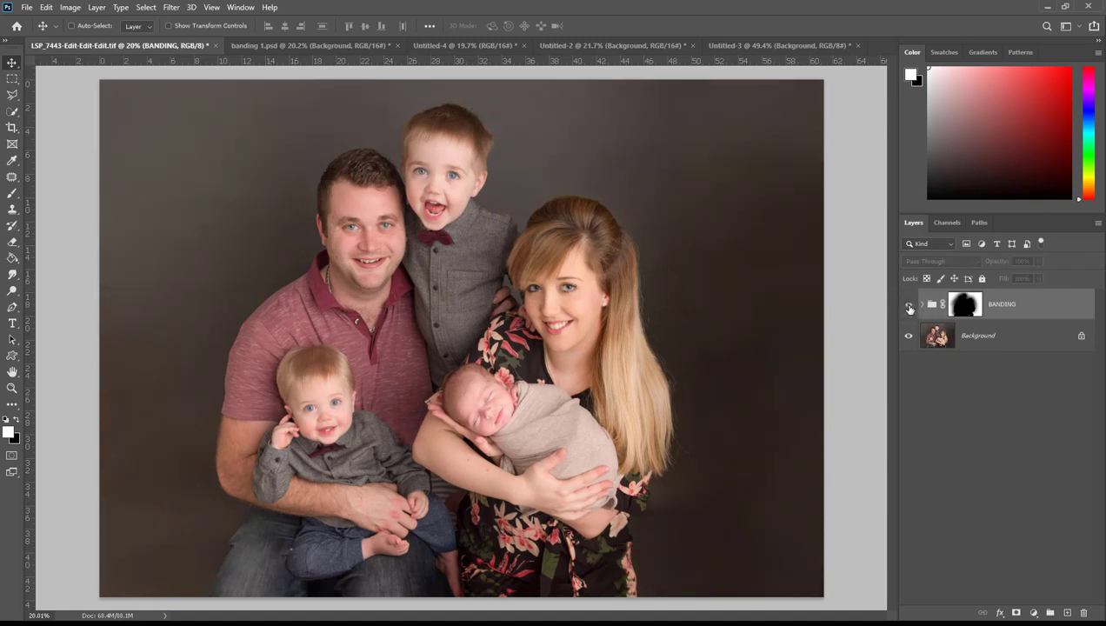
click(909, 305)
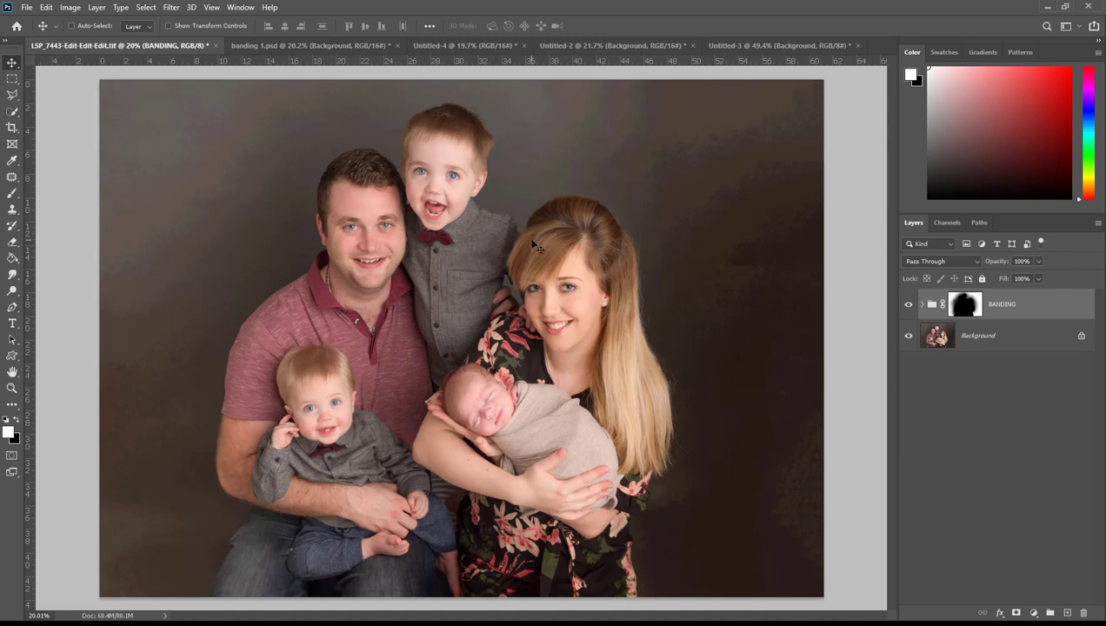
Step: Cycle back through banding 1.psd and the family photo, ending on the Untitled-4 gradient
click(291, 50)
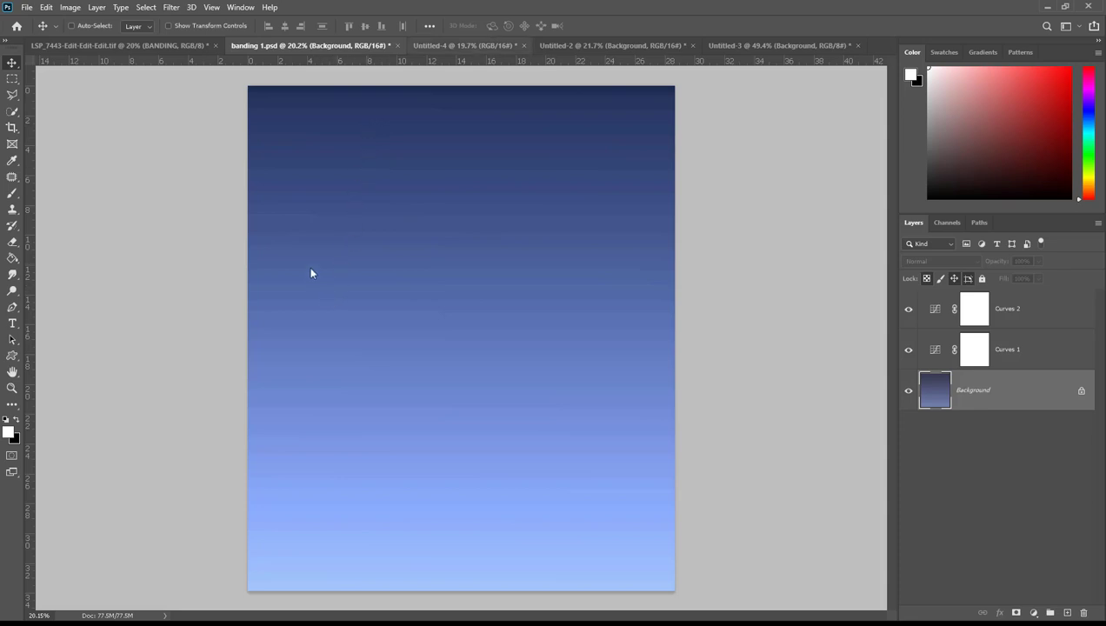
click(159, 46)
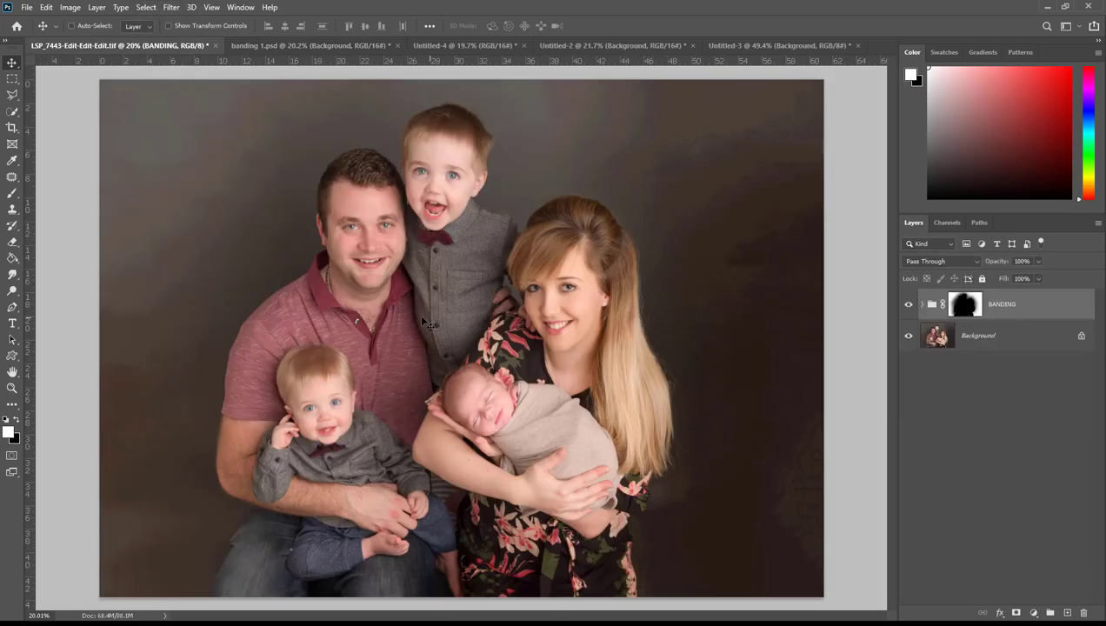
click(306, 45)
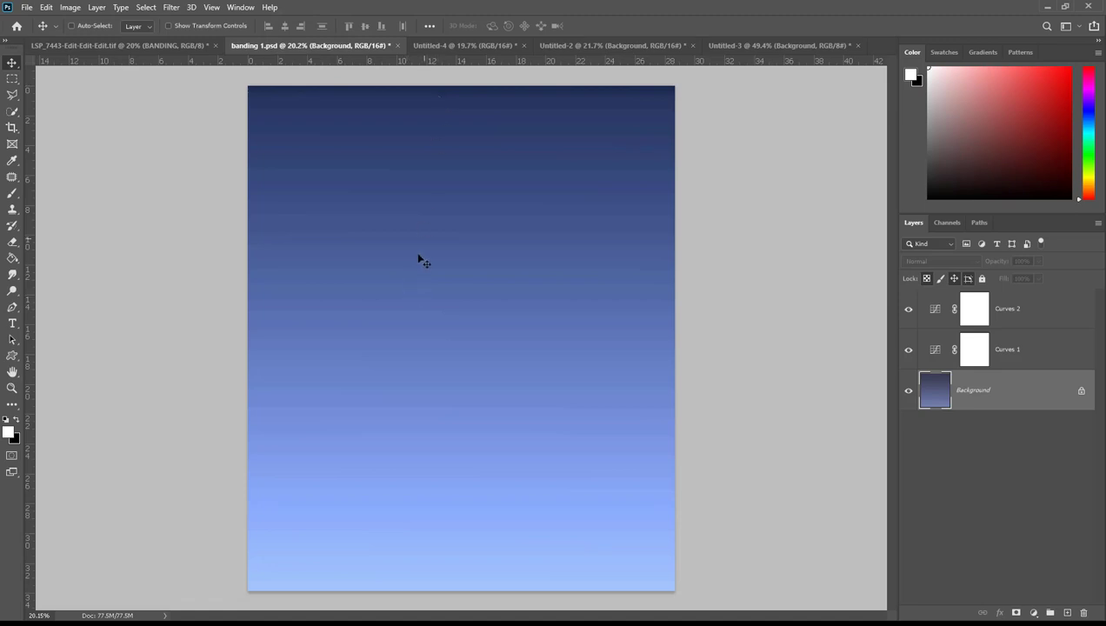
click(470, 45)
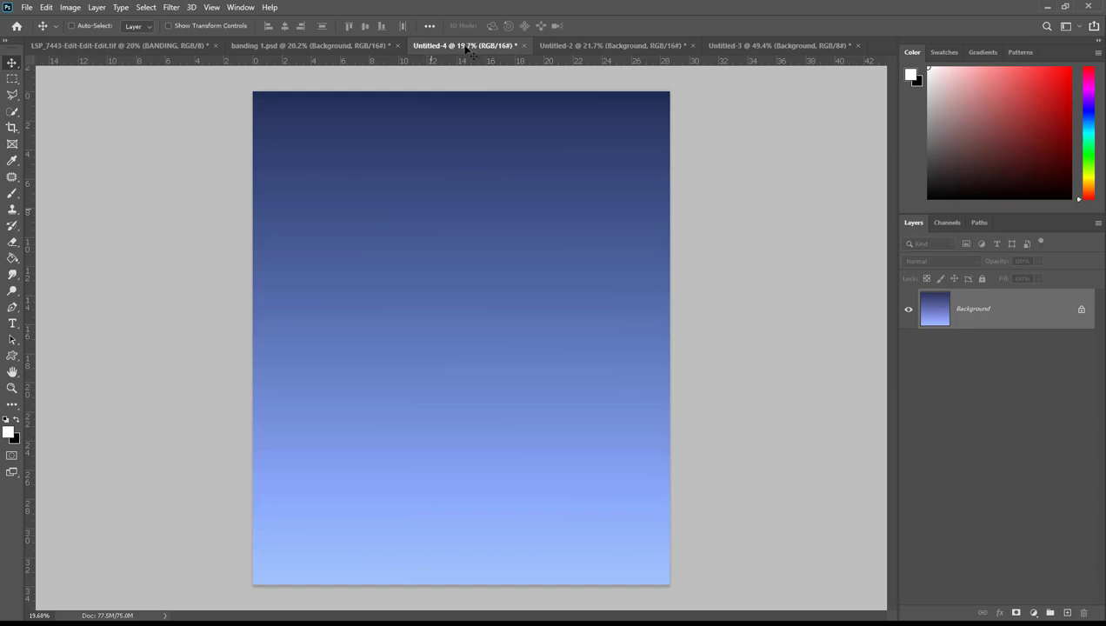
Step: Flip between the banding 1.psd and Untitled-4 gradients, then return to the LSP_7443 family photo
click(317, 48)
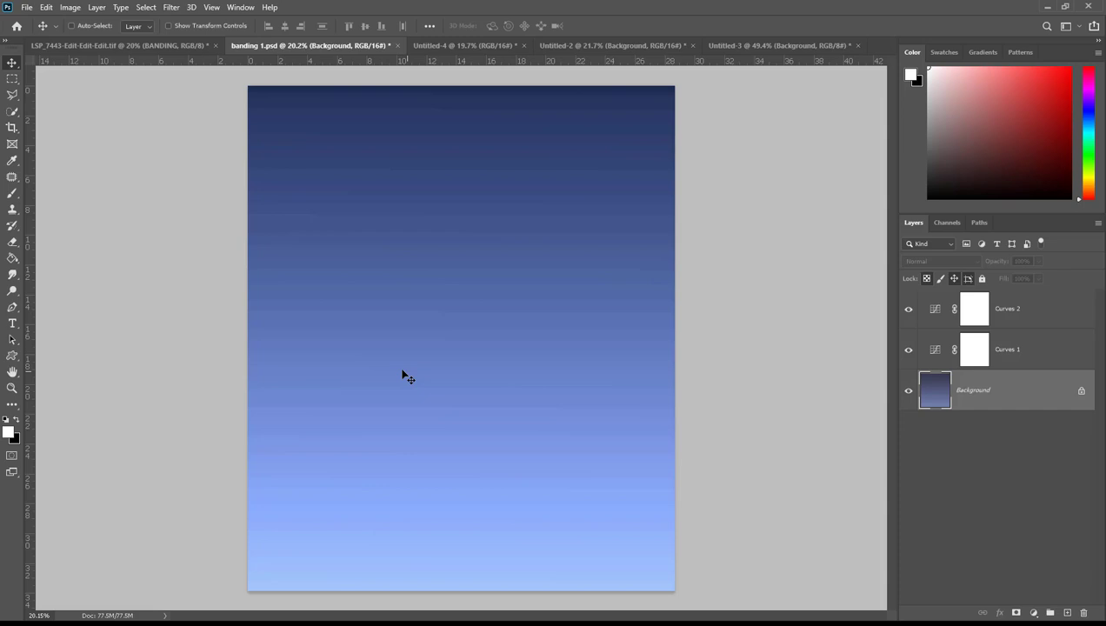
click(447, 52)
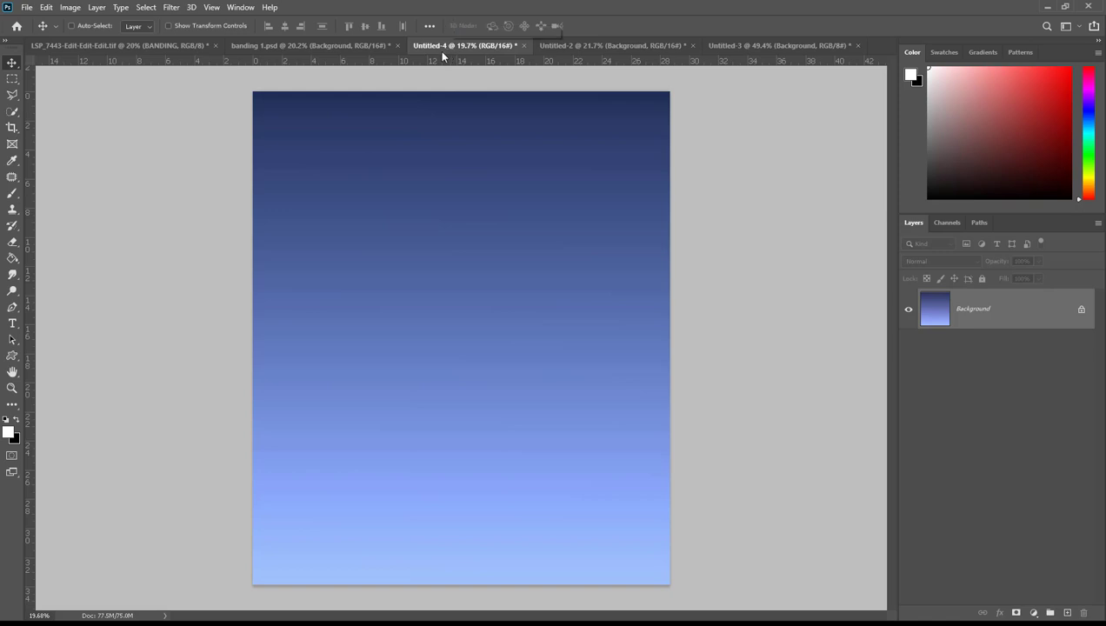
click(322, 45)
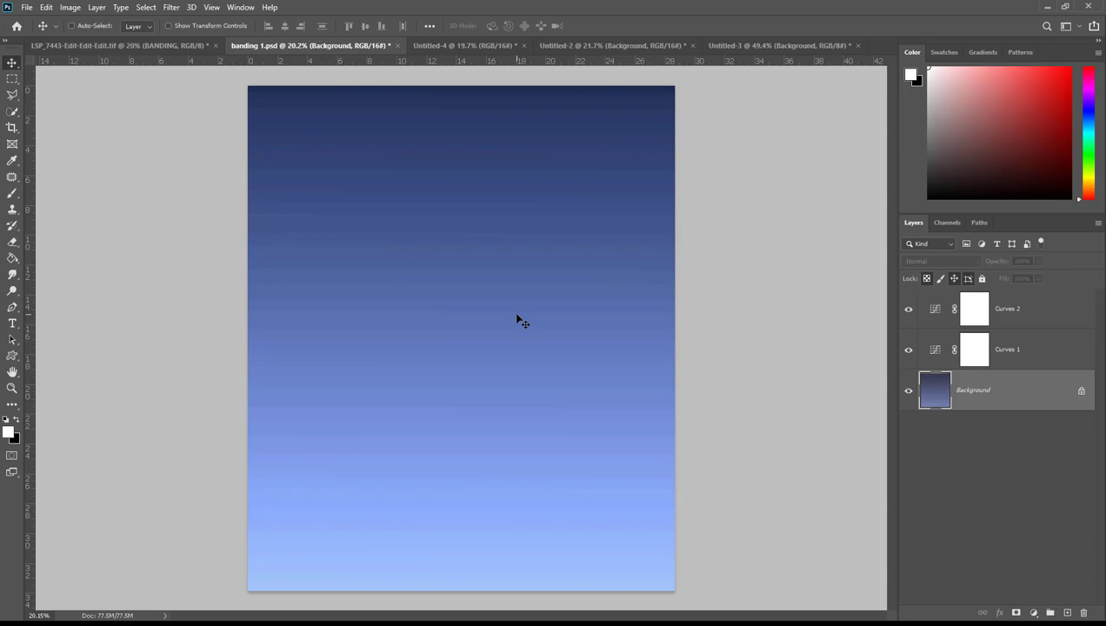
click(168, 46)
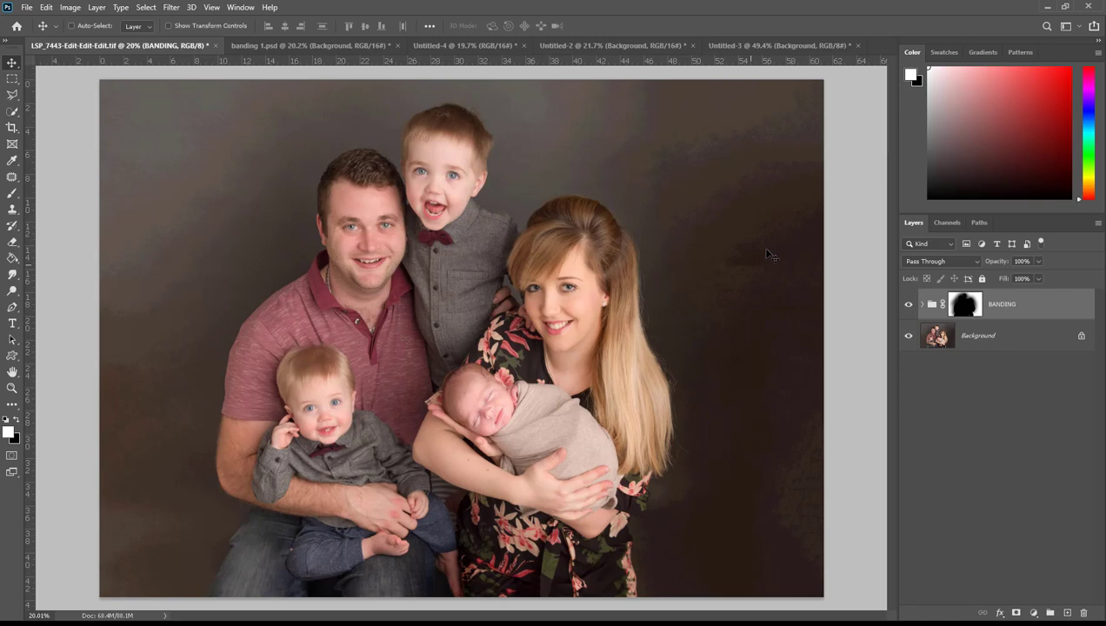
Step: Step back past the Untitled-3 title card to the Untitled-2 tips document with Ctrl+Shift+Tab
key(ctrl+shift+Tab)
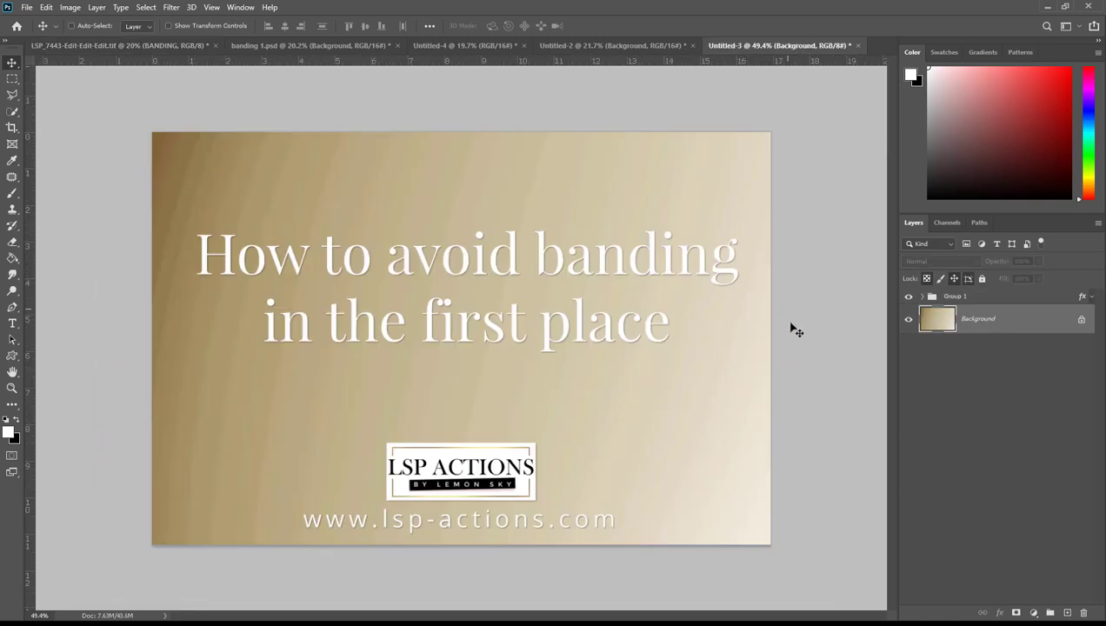
key(ctrl+shift+Tab)
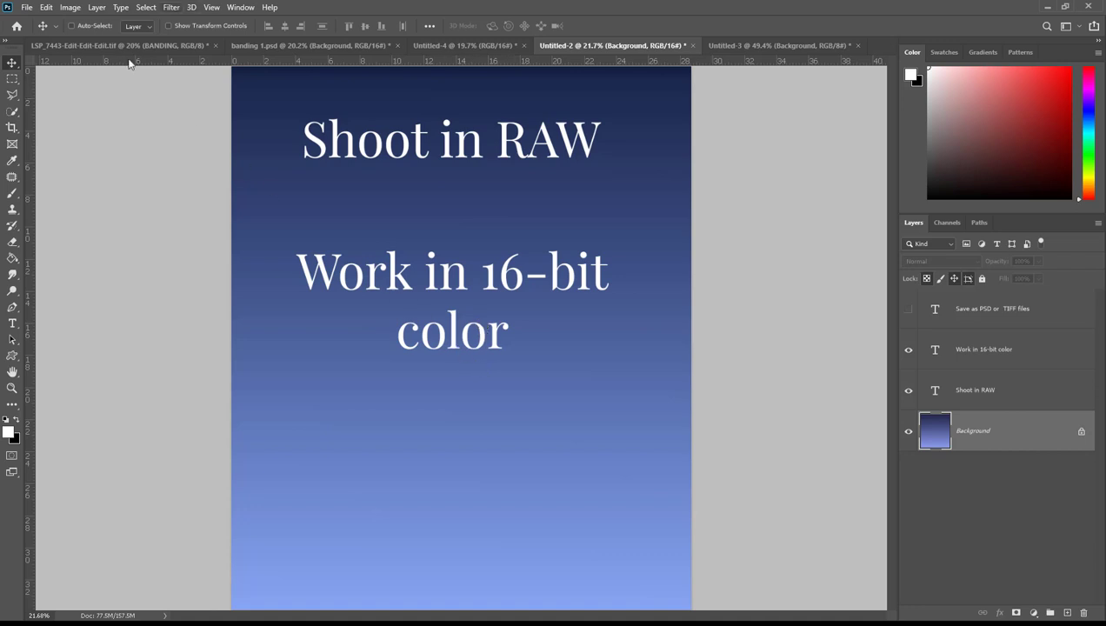
Step: Check the bit depth under Image > Mode, then reveal the 'Save as PSD or TIFF files' tip
click(71, 8)
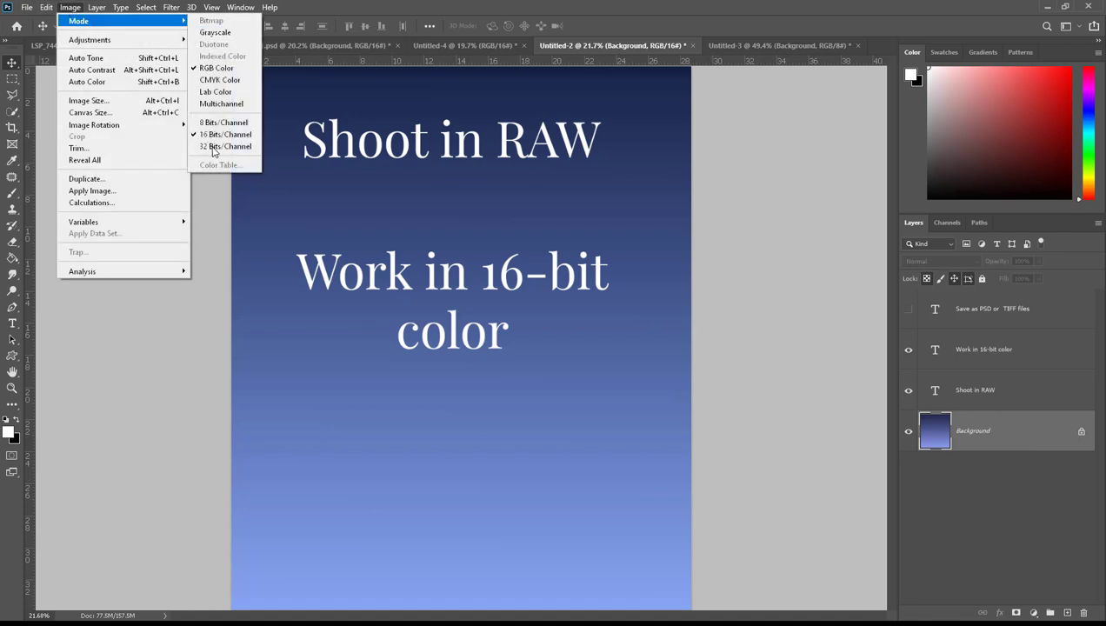
click(348, 325)
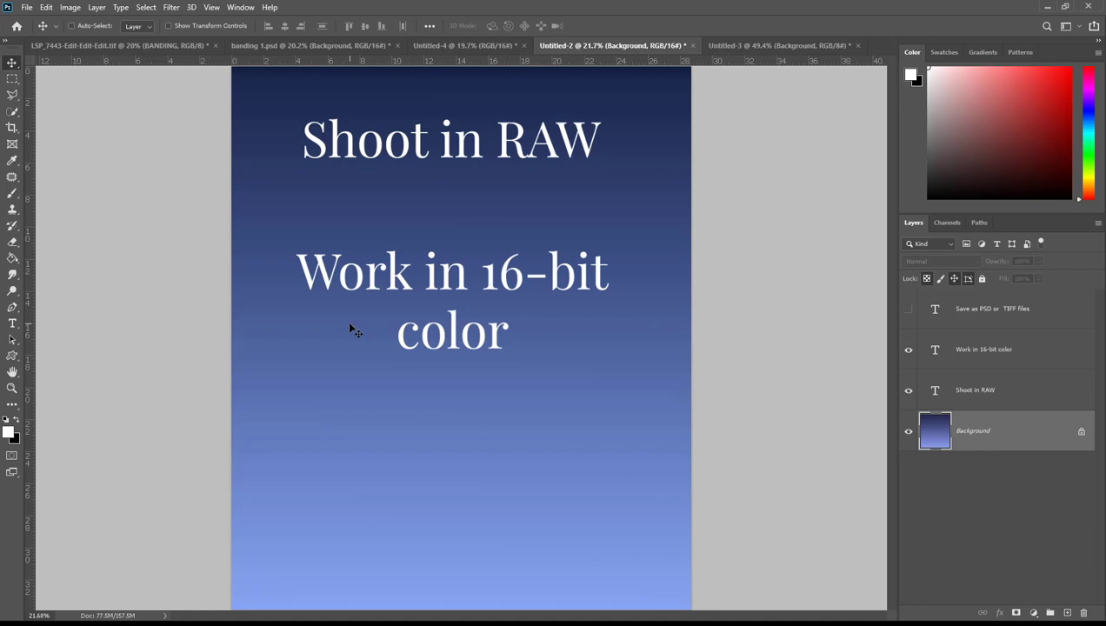
click(908, 309)
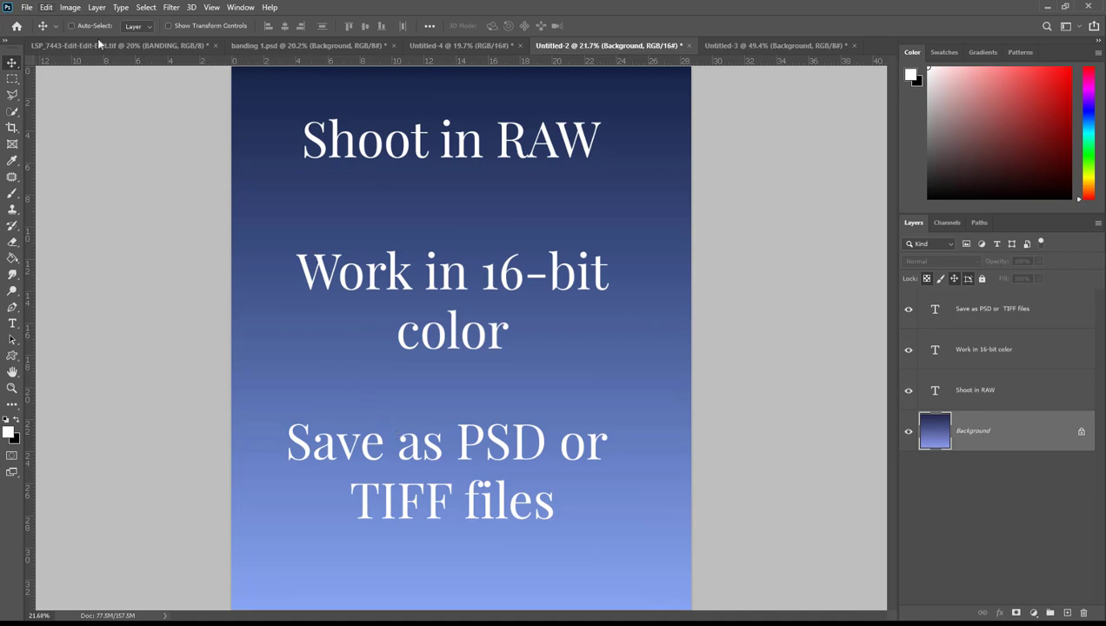
Step: Convert the tips document to 8 Bits/Channel and then back to 16 Bits/Channel
click(71, 8)
mouse_move(78, 20)
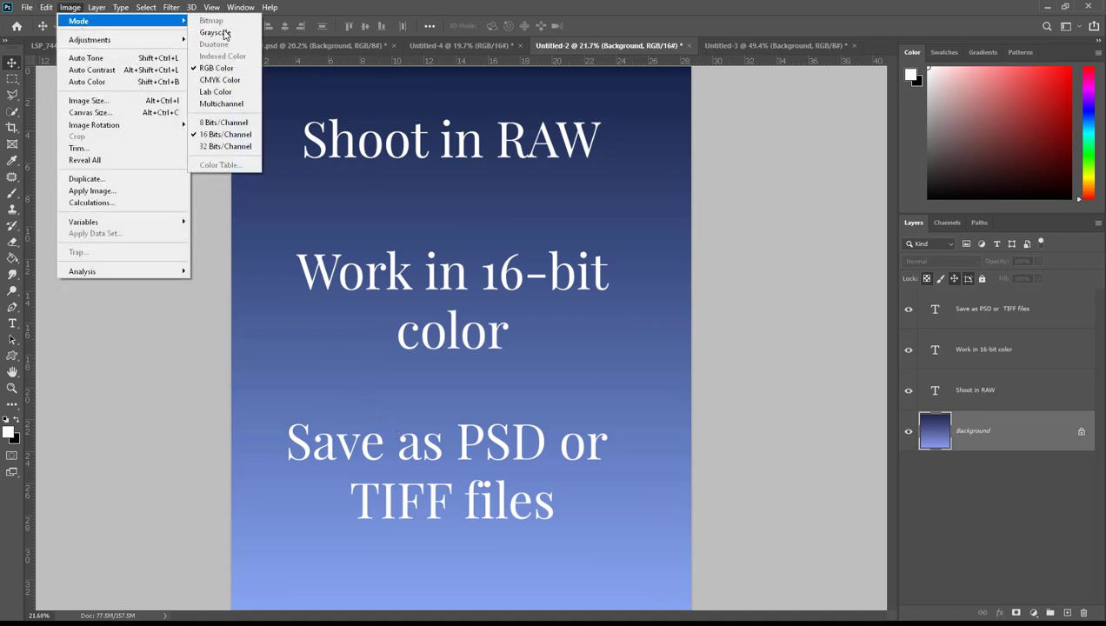
click(224, 122)
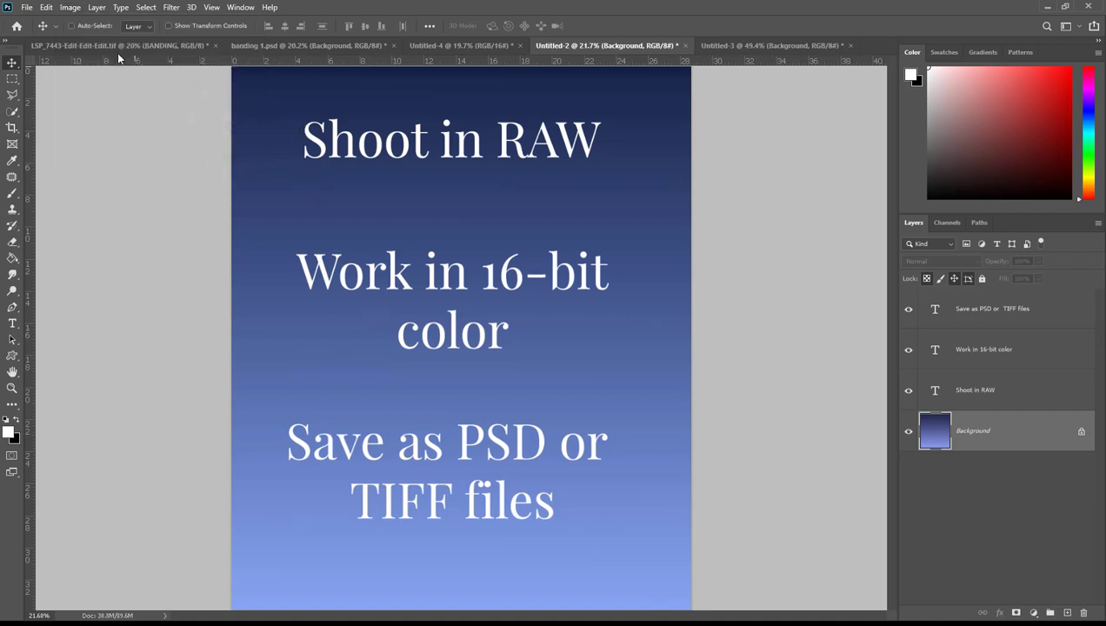
click(70, 11)
mouse_move(77, 20)
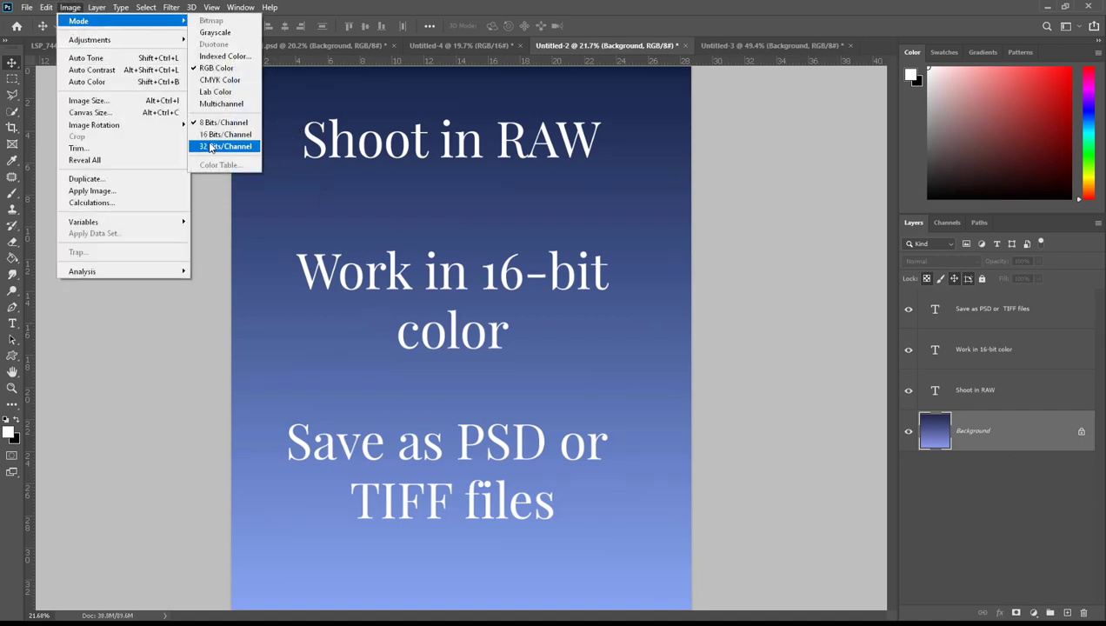
click(211, 136)
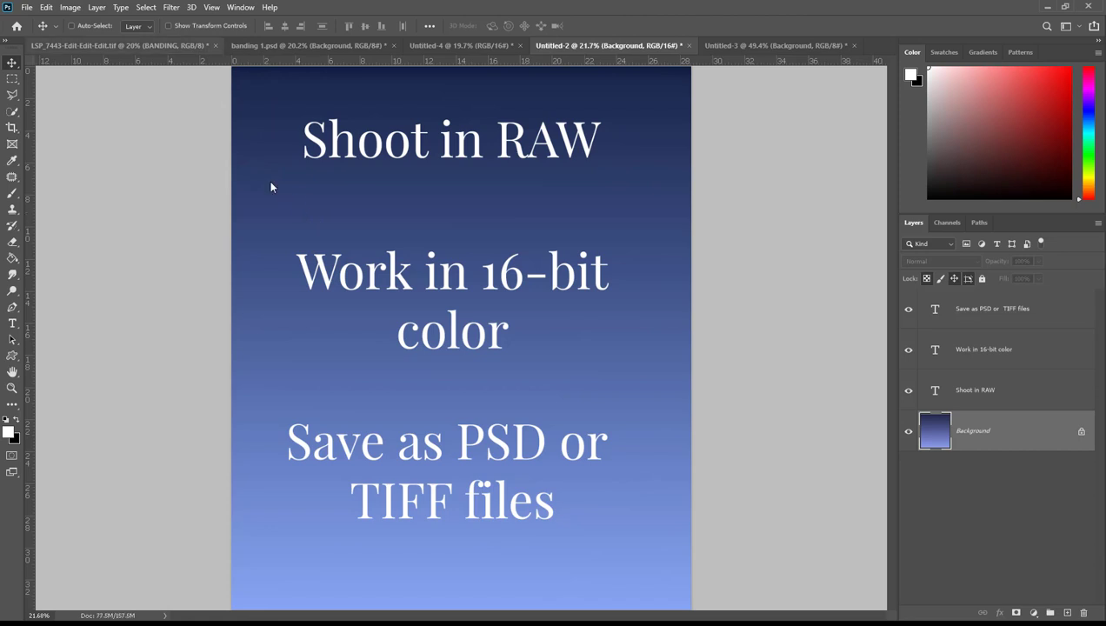
Step: Review Edit > Color Settings and accept them with OK
click(46, 10)
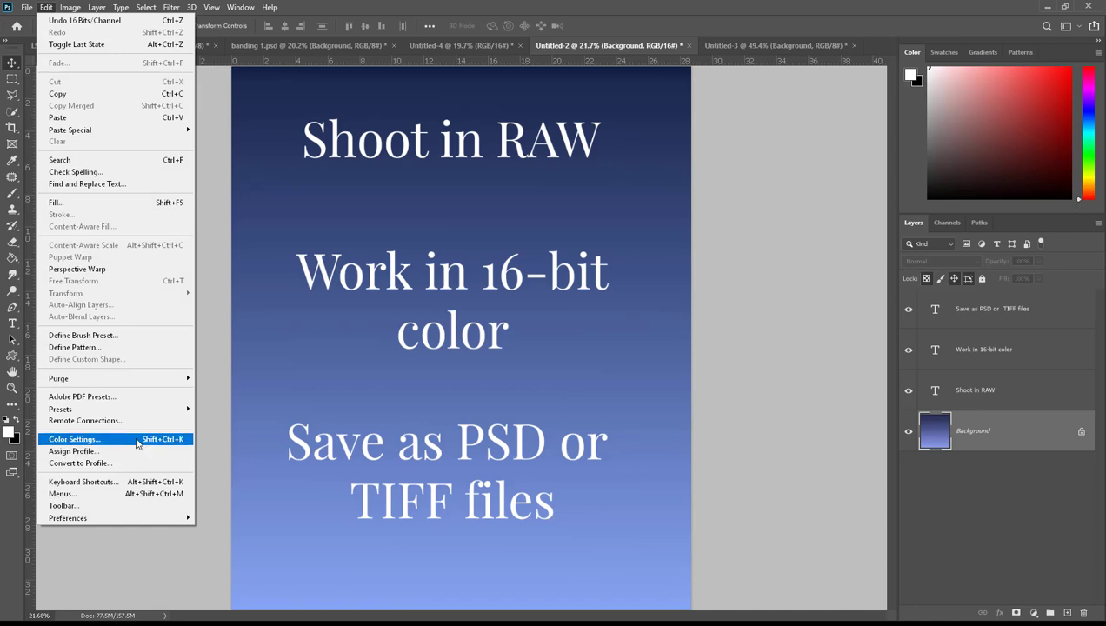
click(137, 441)
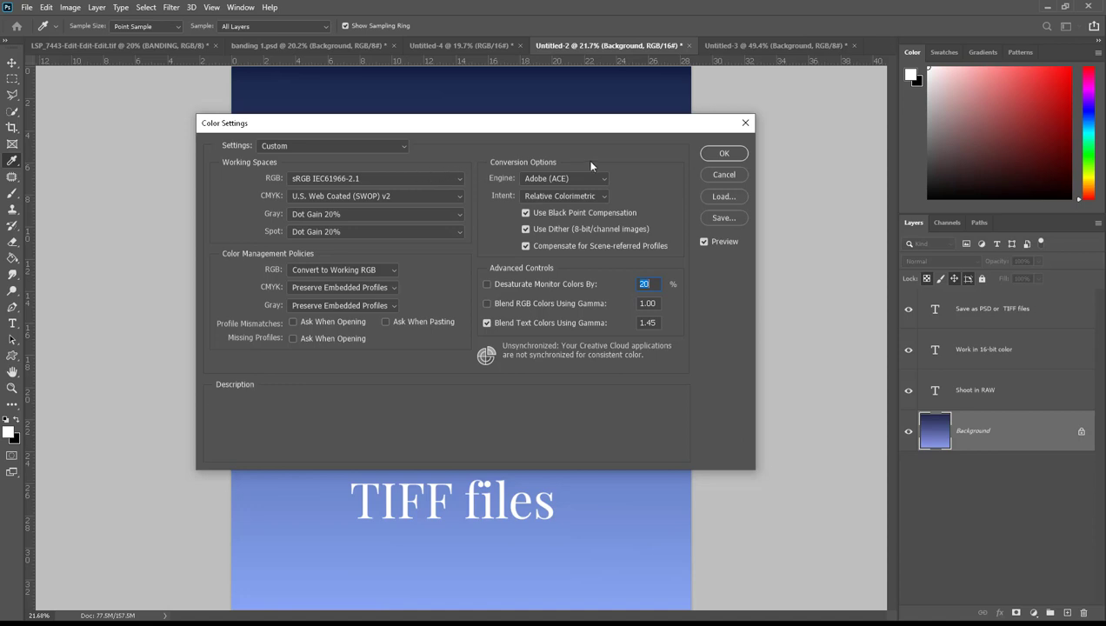
click(718, 155)
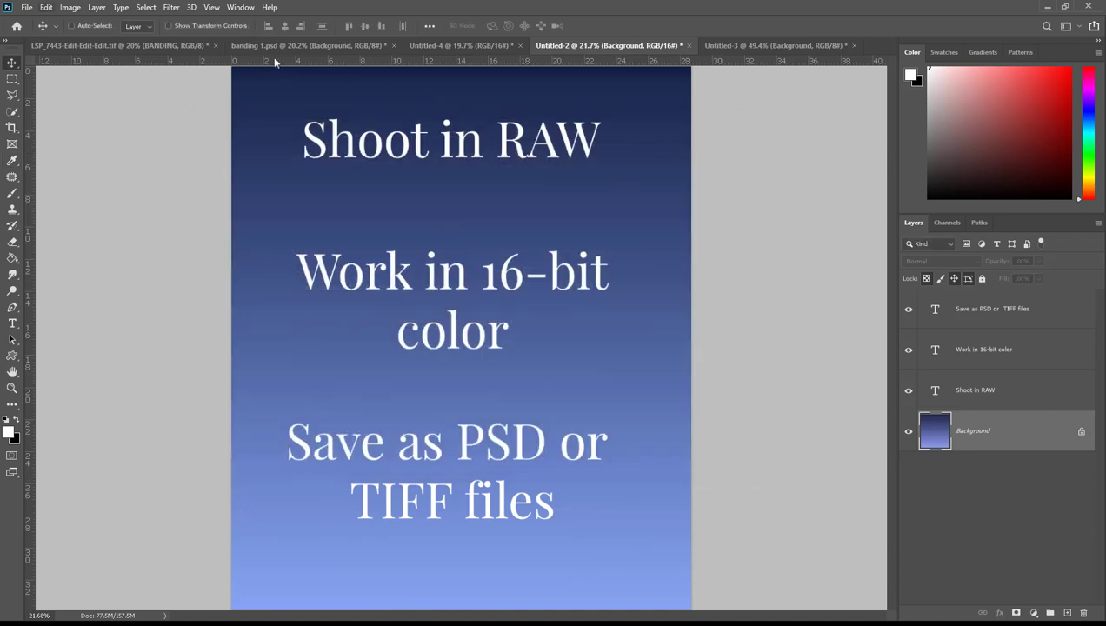
Step: Confirm under Image > Mode that the document is still 16 Bits/Channel
click(70, 7)
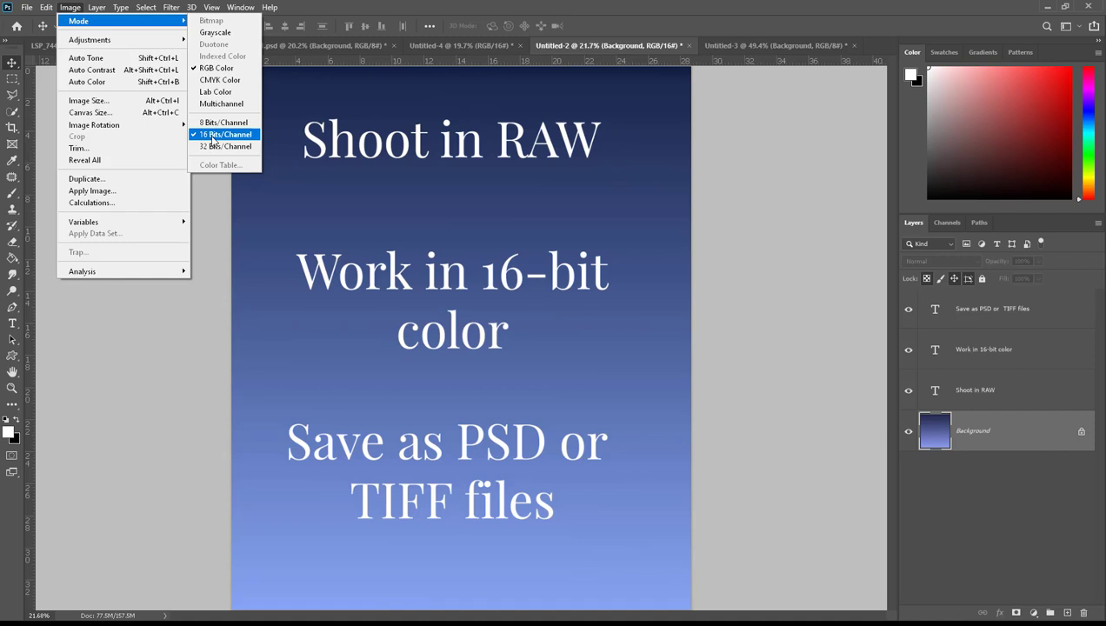
click(212, 139)
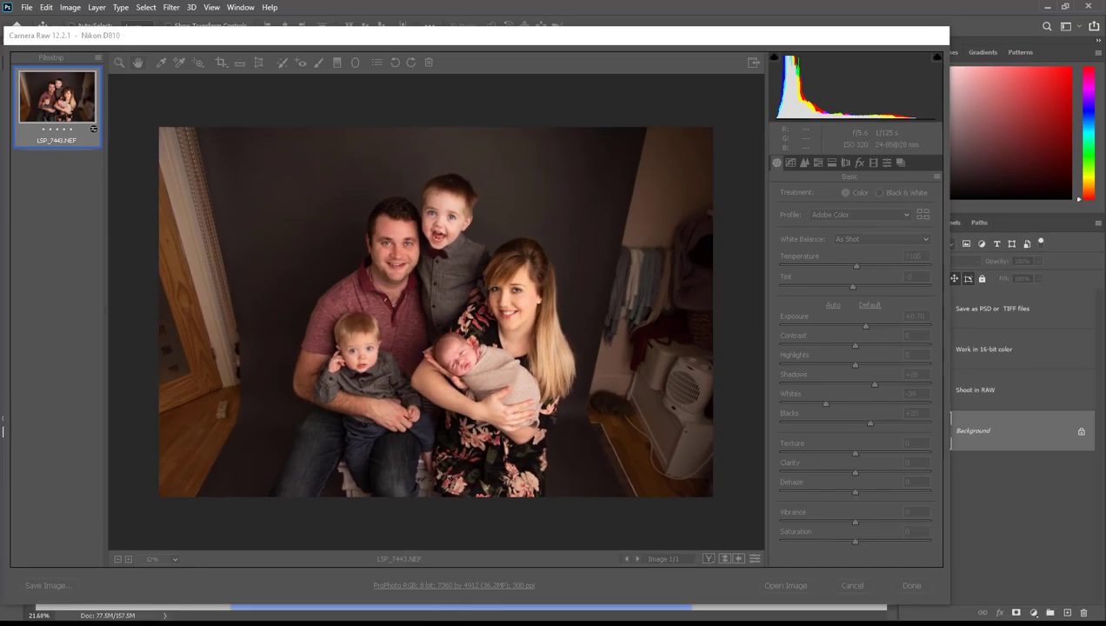
Step: Set Camera Raw output to 16 Bits/Channel in sRGB IEC61966-2.1, finish, and switch to Lightroom Classic
click(453, 585)
drag(548, 170, 449, 148)
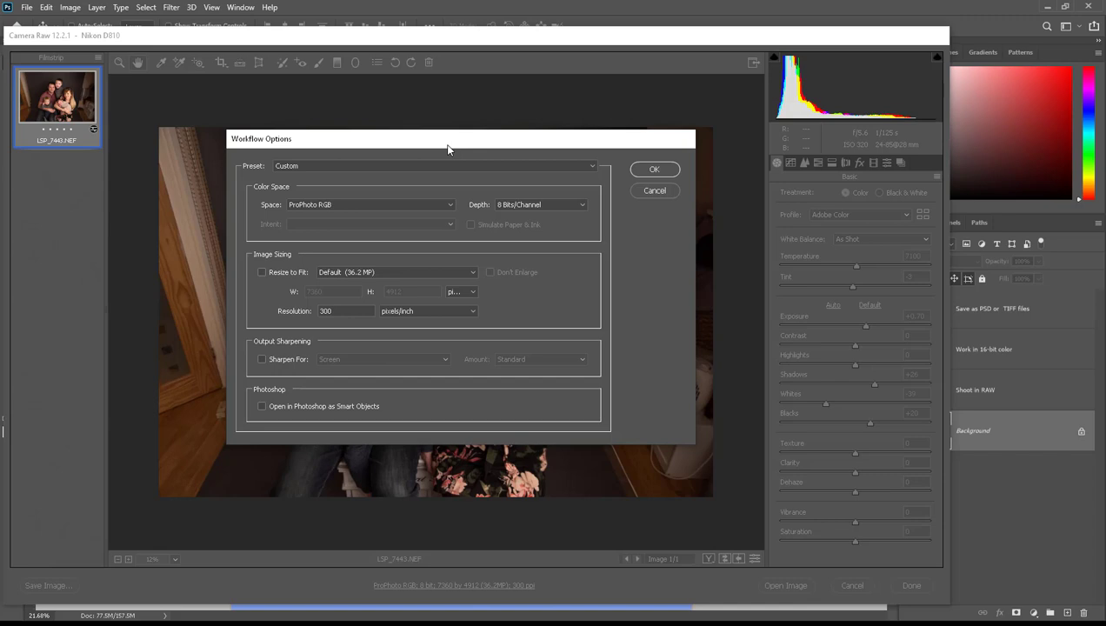
click(533, 206)
click(535, 225)
click(345, 205)
scroll(346, 232, up, 1)
scroll(344, 244, up, 1)
click(342, 253)
click(652, 169)
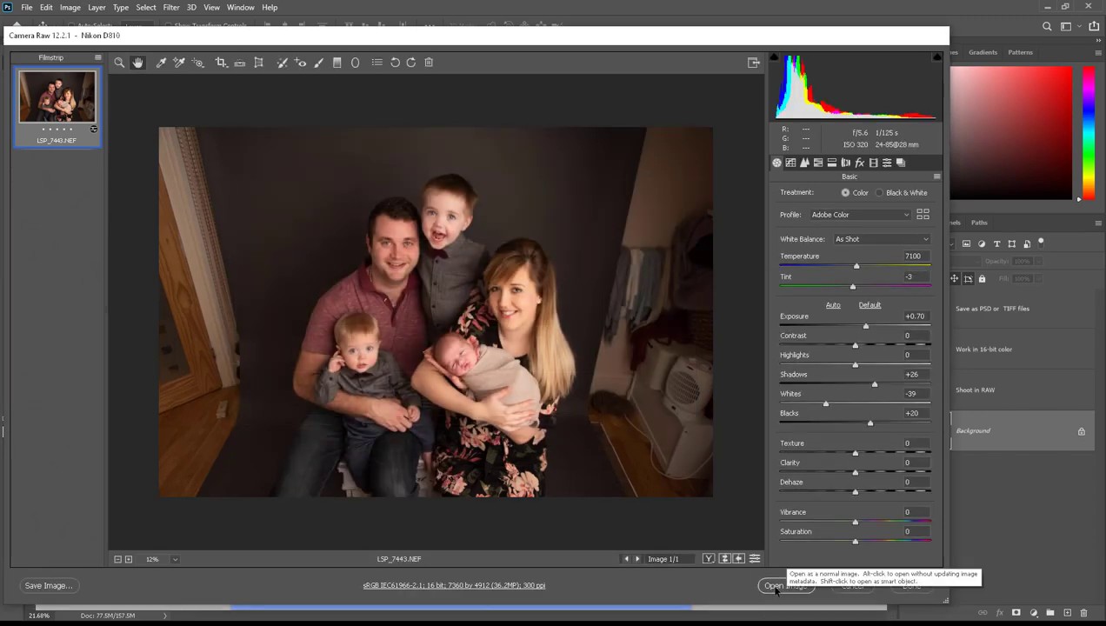
click(911, 586)
key(alt+Tab)
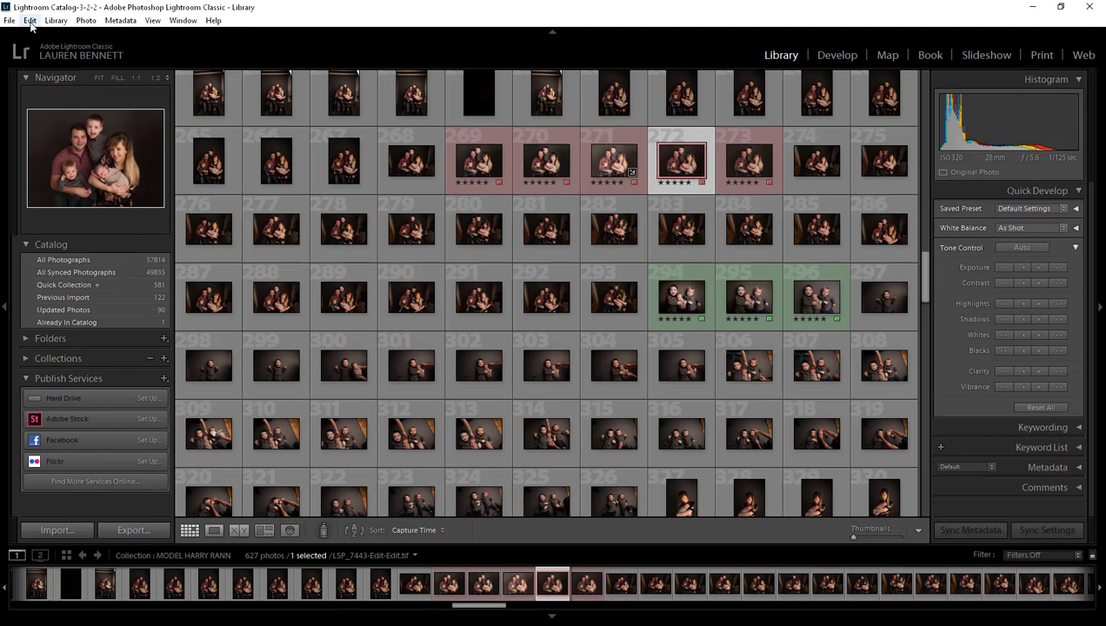
Step: In Lightroom Preferences, keep external-editing files as TIFF at 16 bits/component and confirm
click(30, 20)
click(31, 21)
click(30, 21)
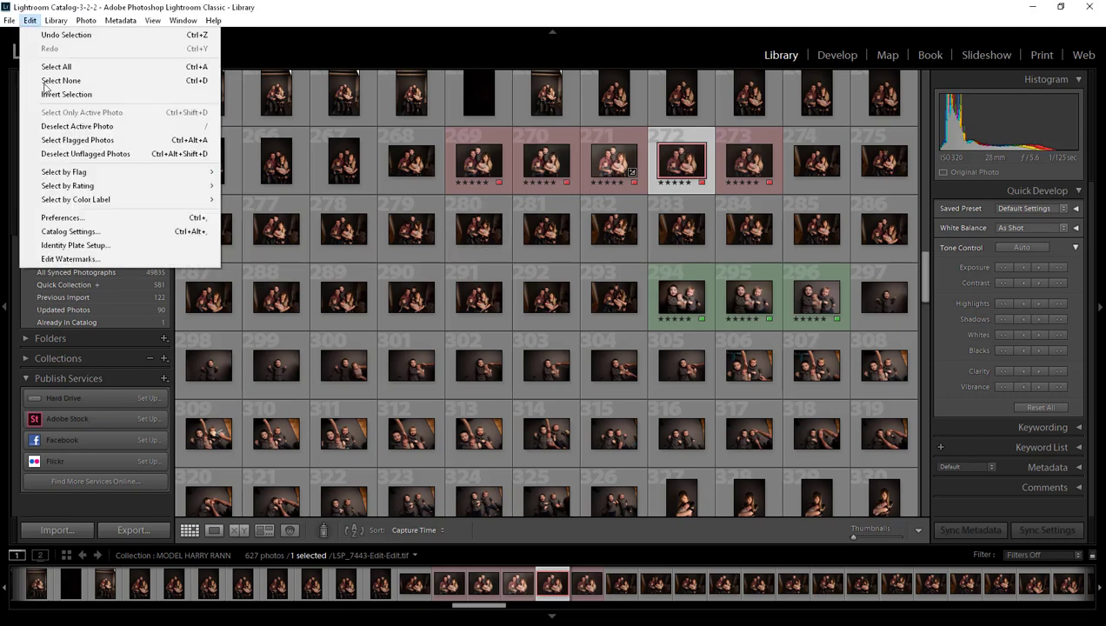
click(69, 219)
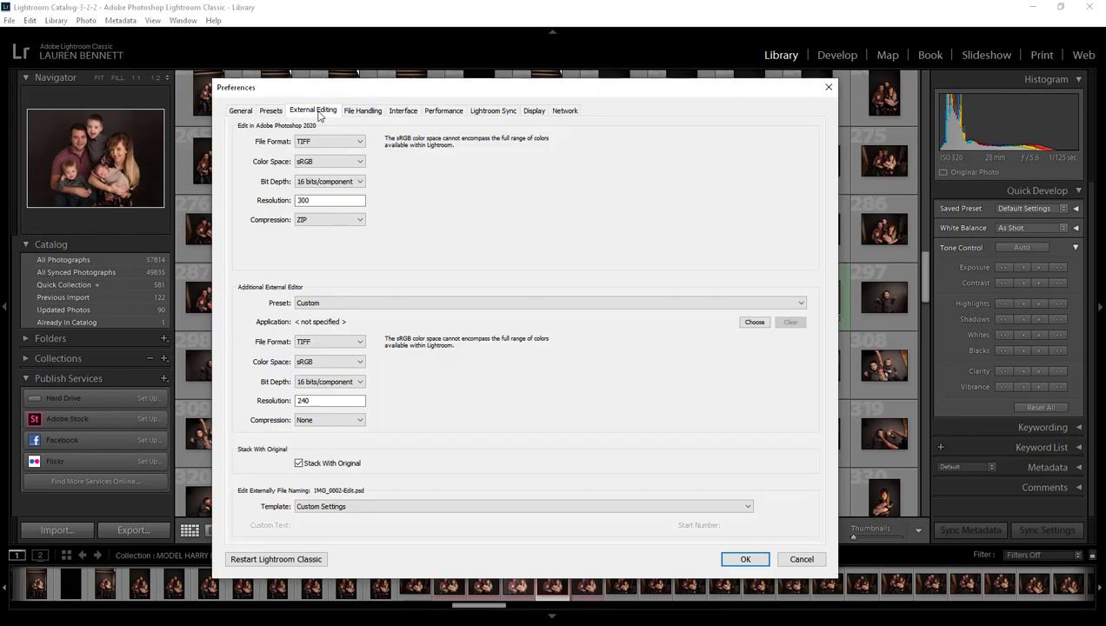
click(310, 144)
click(313, 141)
click(309, 185)
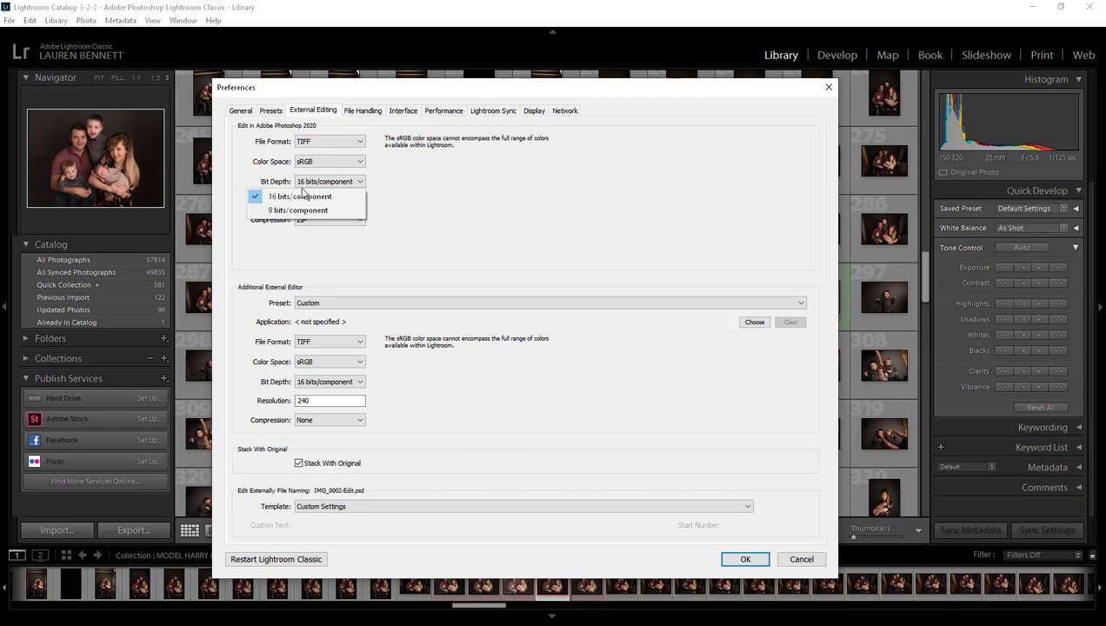
click(298, 211)
click(311, 182)
click(300, 196)
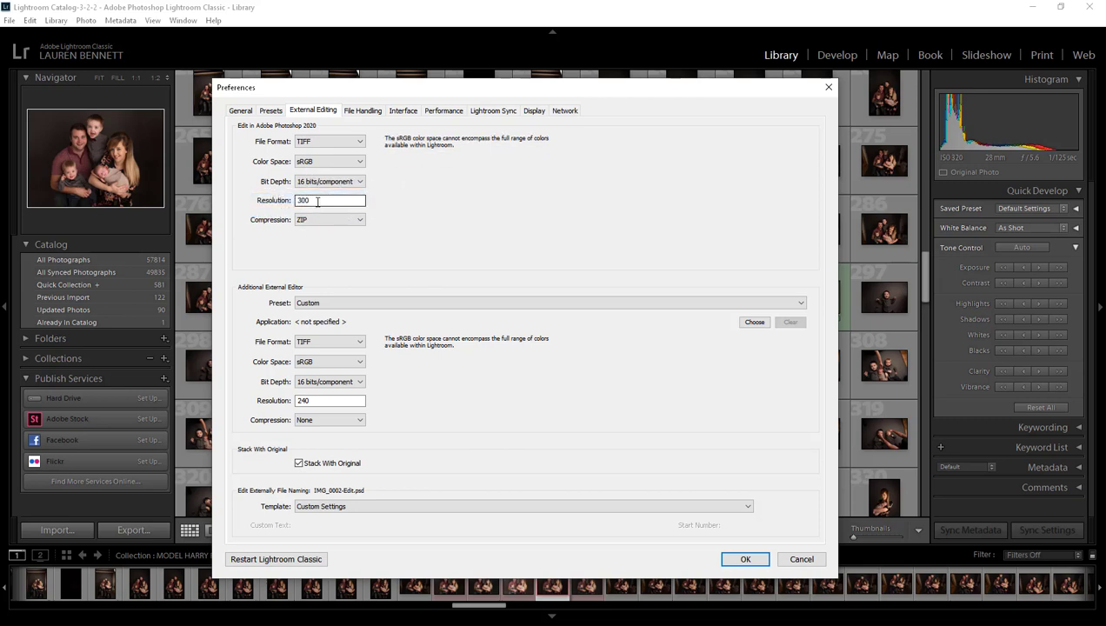
double_click(304, 200)
click(745, 561)
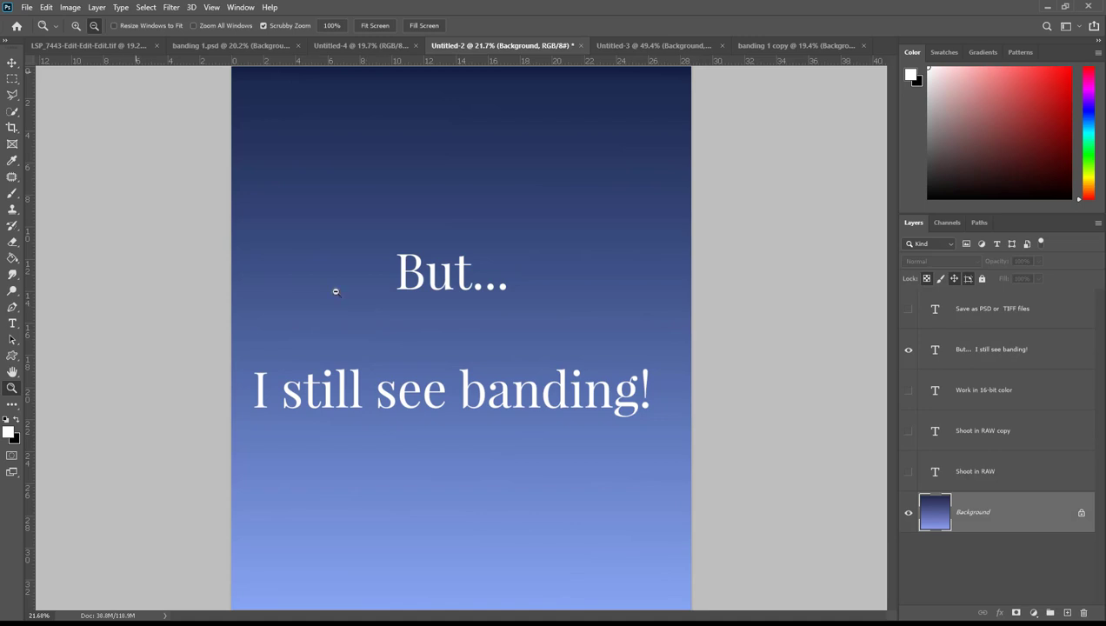
Step: Switch to the LSP_7443 family portrait and zoom into its upper-right background
click(94, 44)
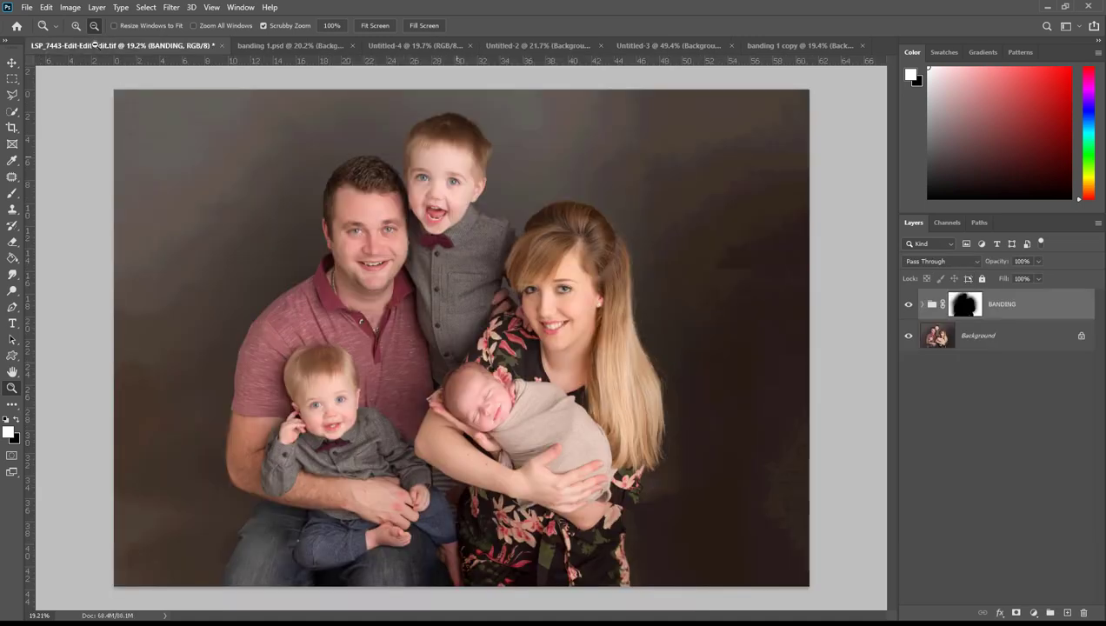
click(69, 8)
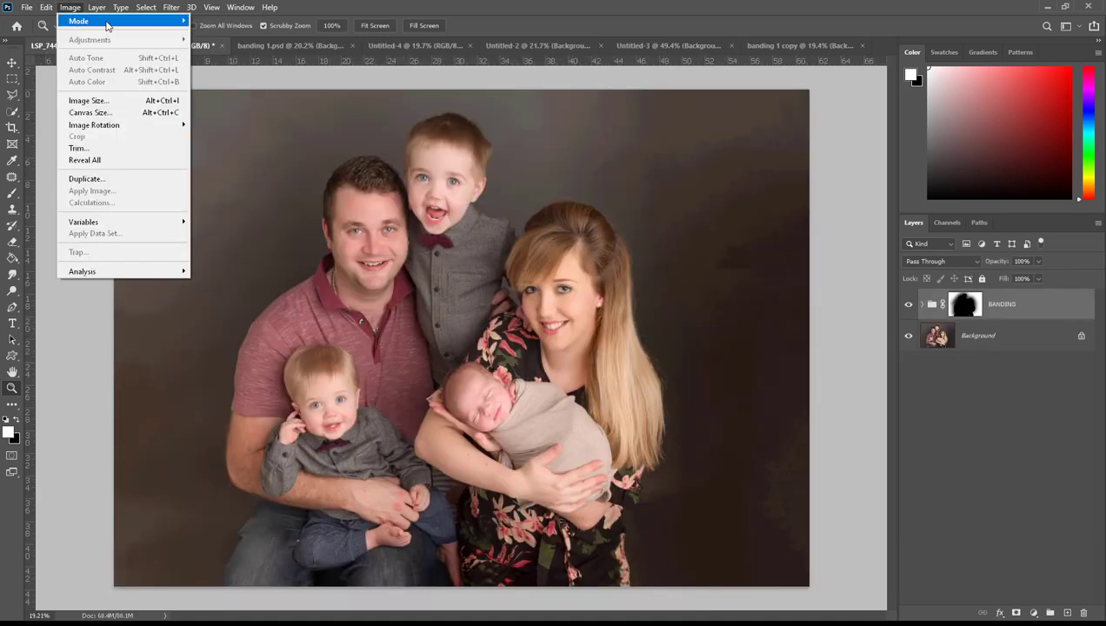
key(Escape)
drag(770, 204, 607, 349)
key(space)
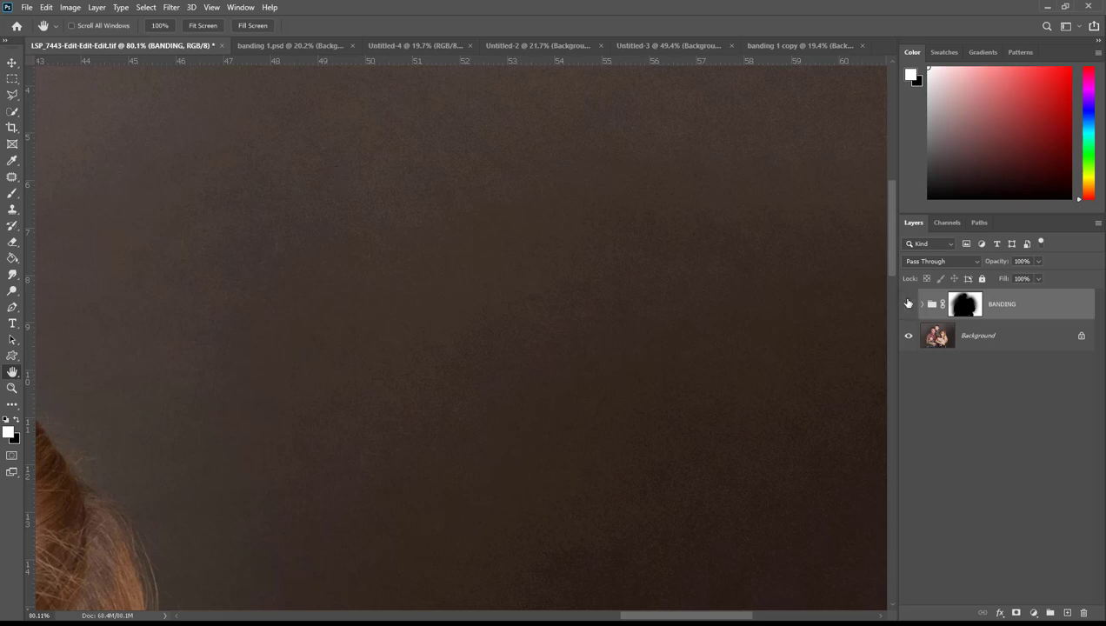
Step: Toggle the BANDING group off and on to compare, then zoom out to the hair and canvas edge
click(908, 303)
click(909, 304)
drag(529, 459, 520, 451)
key(z)
drag(561, 410, 543, 405)
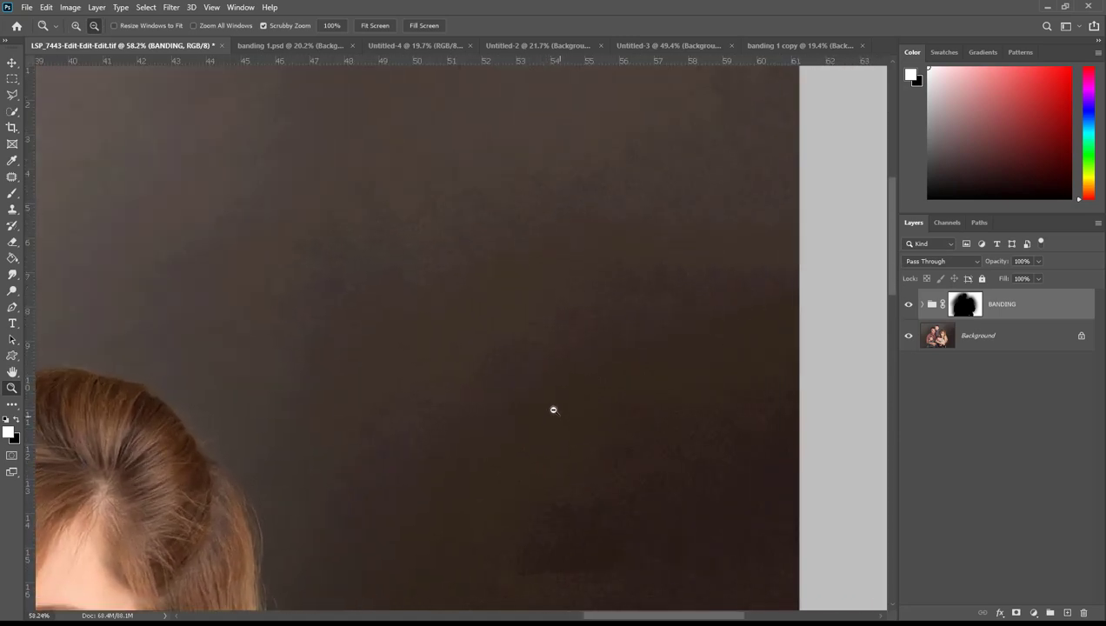
drag(546, 395, 558, 398)
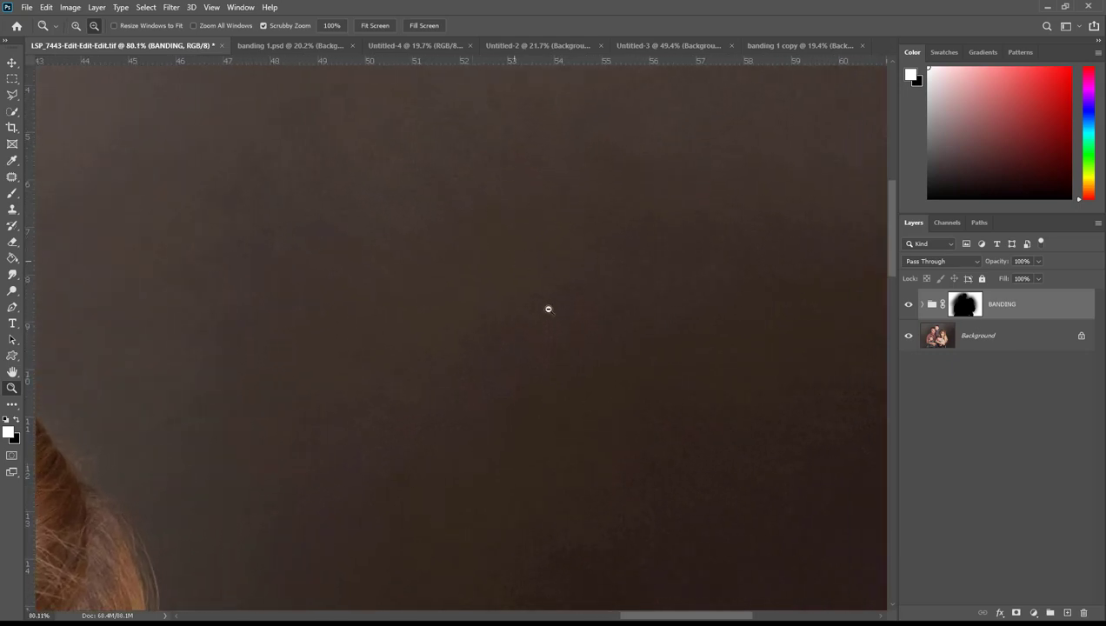
drag(502, 324, 456, 333)
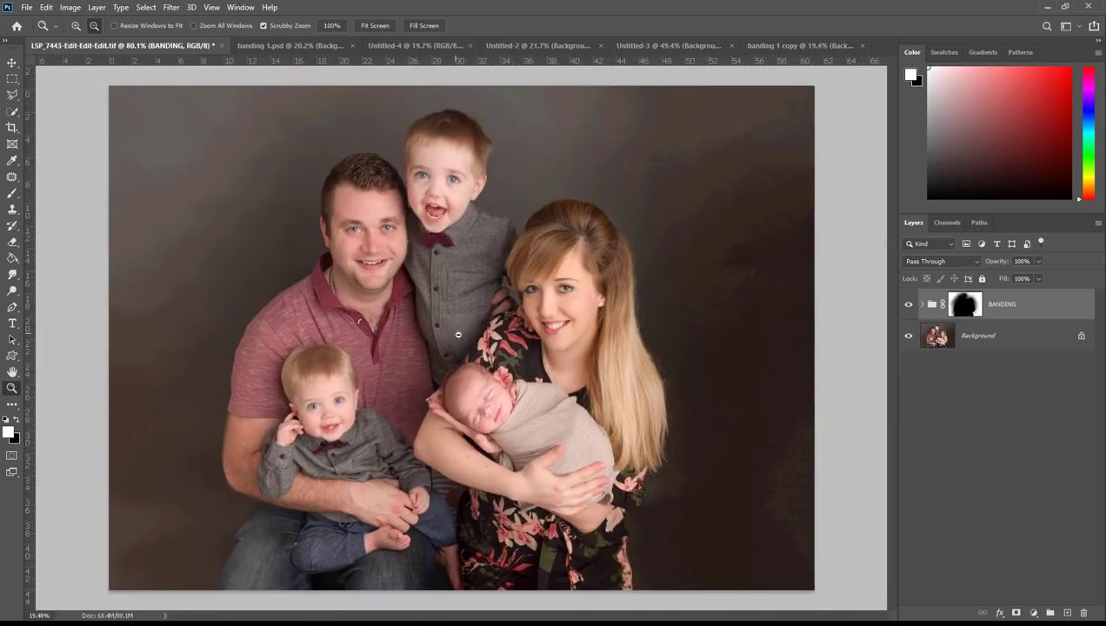
Step: Fit the family portrait on screen and convert it to 16 Bits/Channel
key(ctrl+0)
click(70, 7)
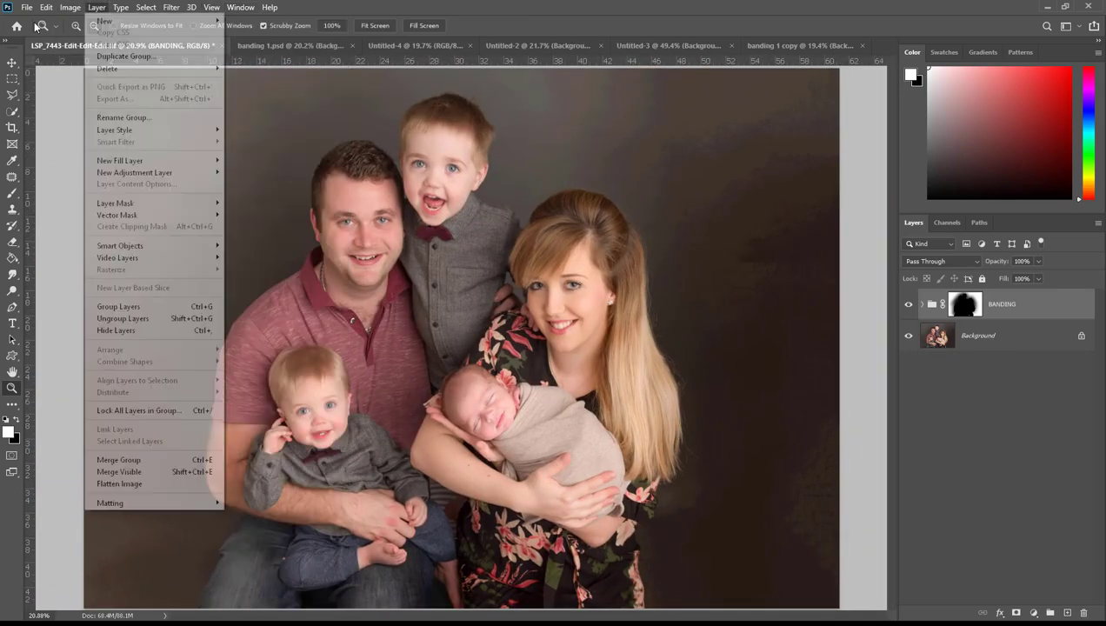
mouse_move(80, 21)
click(226, 134)
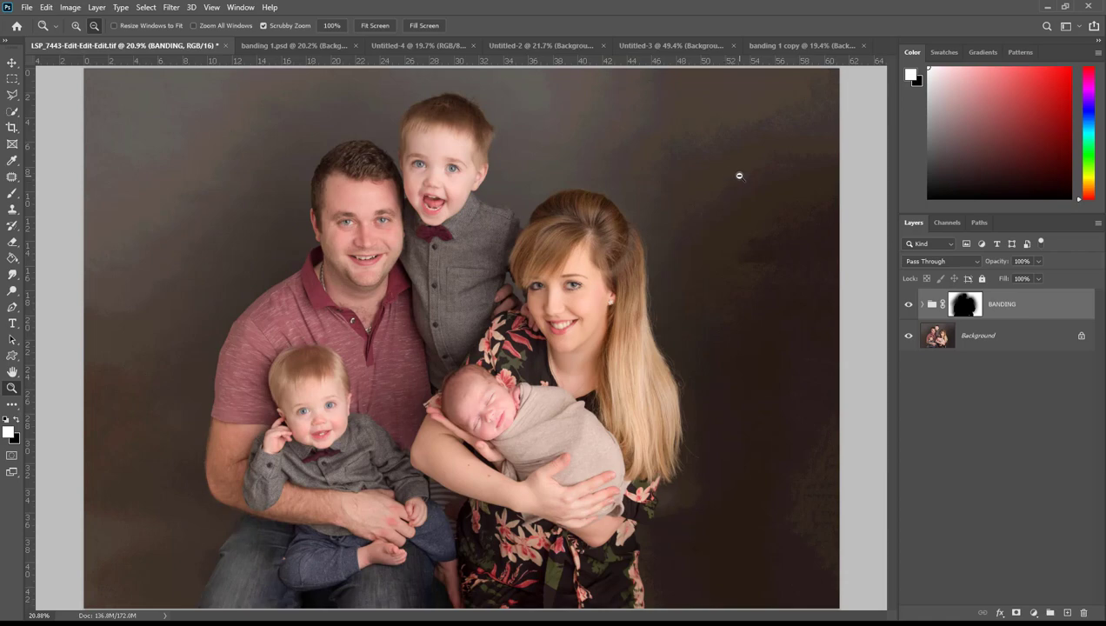
Step: Zoom in and pan across the upper-right background to inspect it at 66.67% and 100%
key(alt)
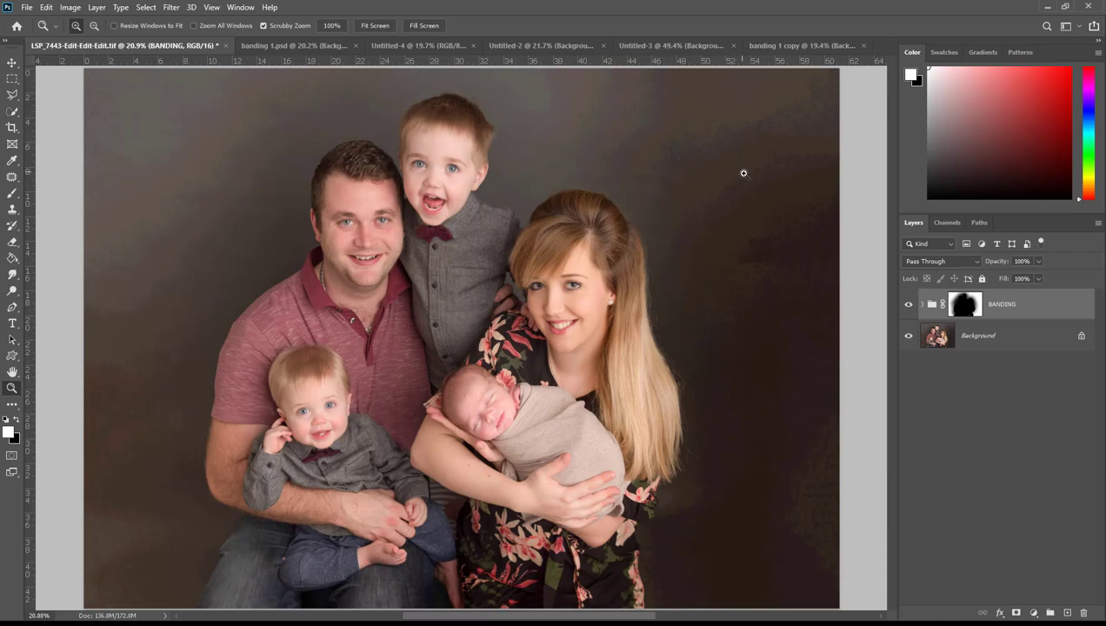
drag(744, 173, 657, 263)
key(space)
key(alt)
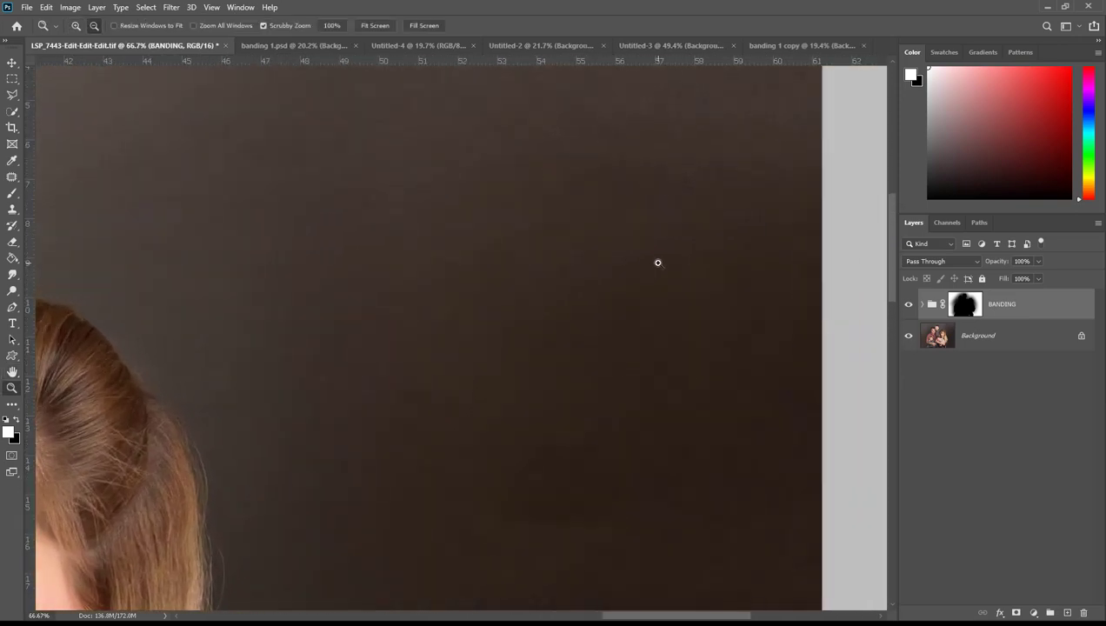
alt+click(658, 263)
click(657, 263)
key(alt)
key(space)
drag(529, 365, 435, 311)
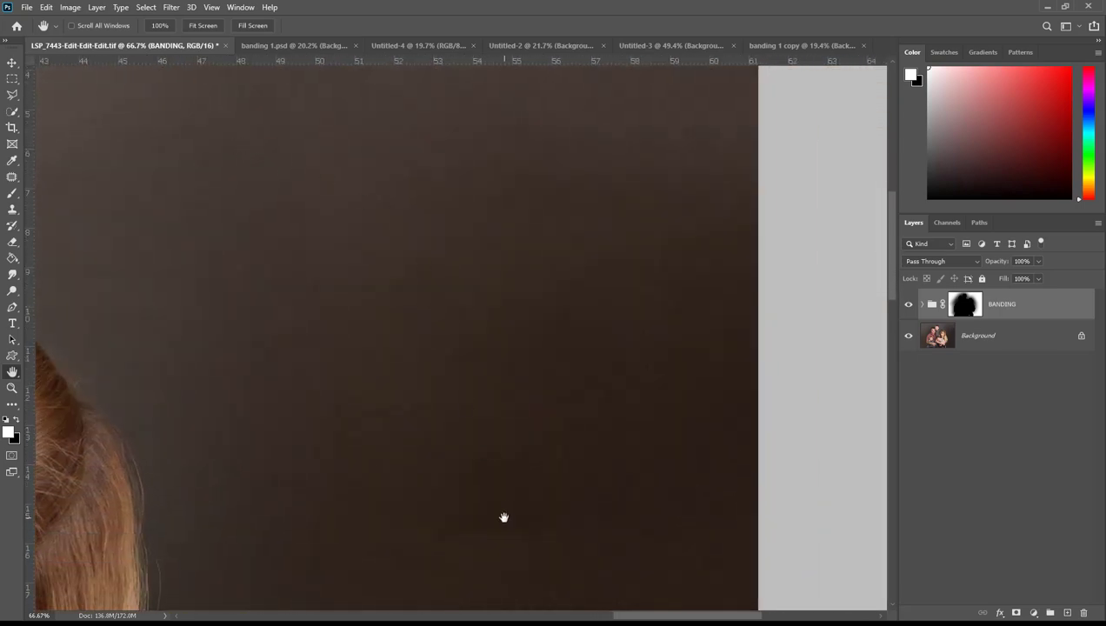
key(alt+space)
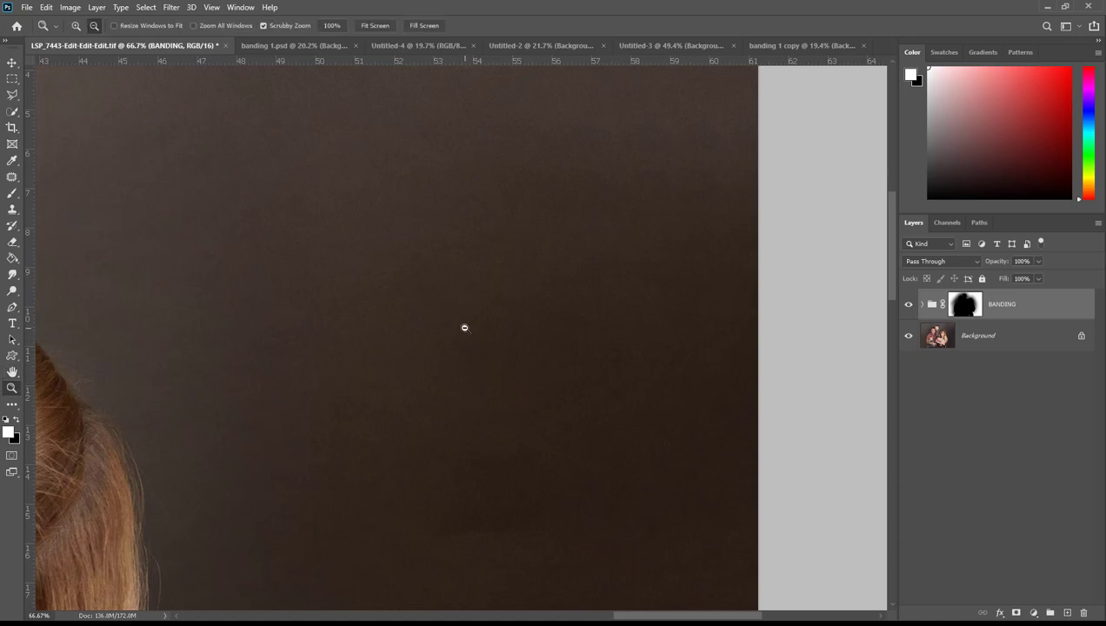
click(465, 328)
drag(464, 328, 464, 327)
key(h)
drag(407, 347, 825, 355)
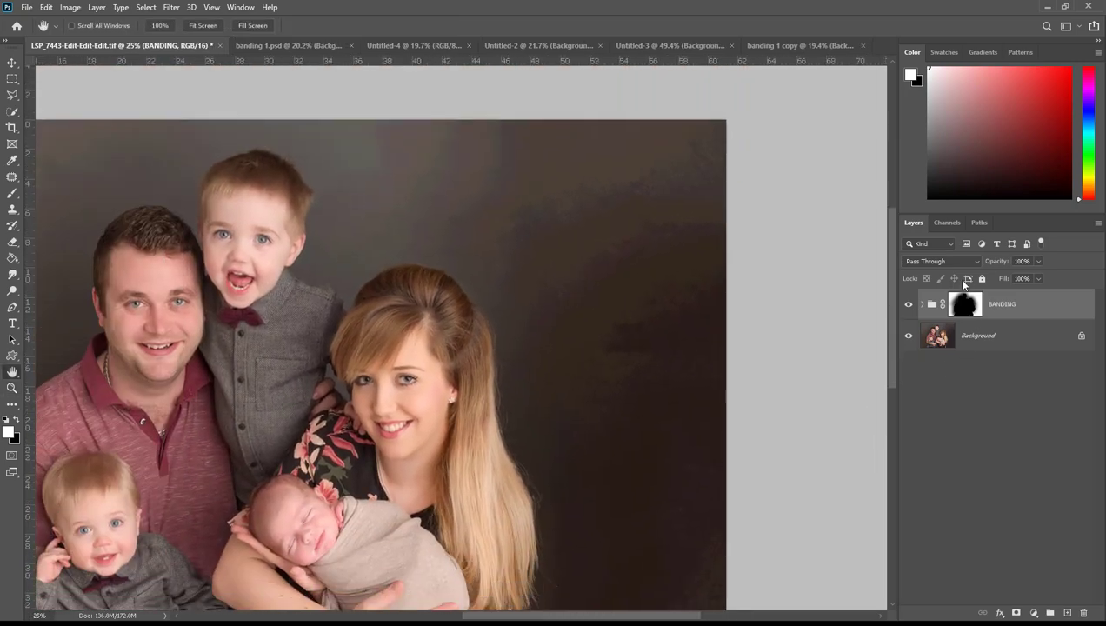
click(977, 331)
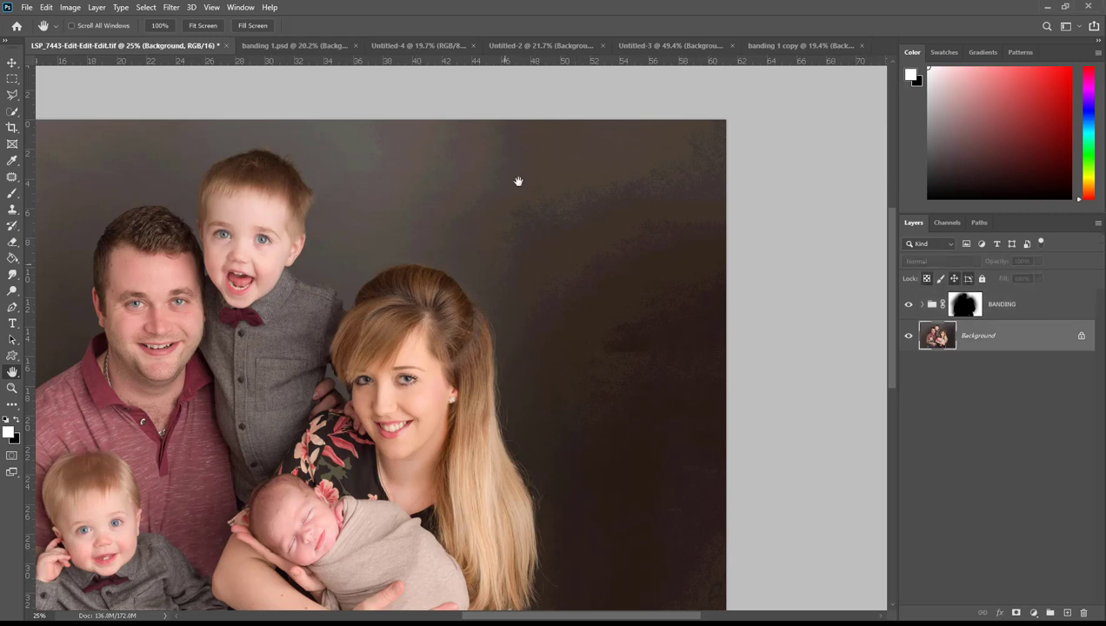
scroll(496, 327, down, 2)
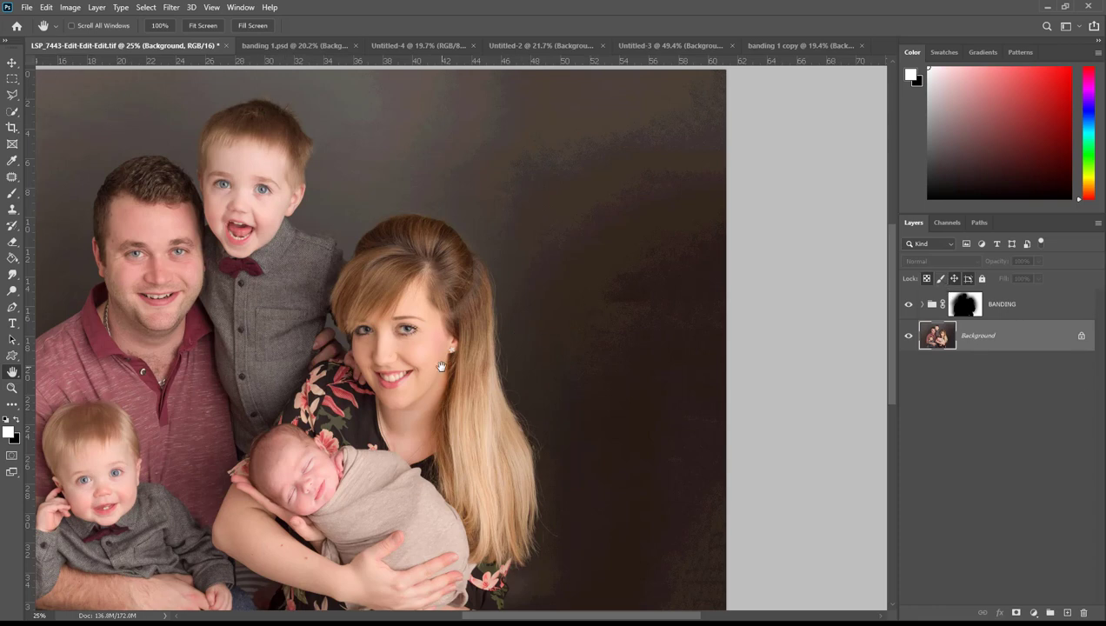
key(z)
drag(669, 261, 576, 286)
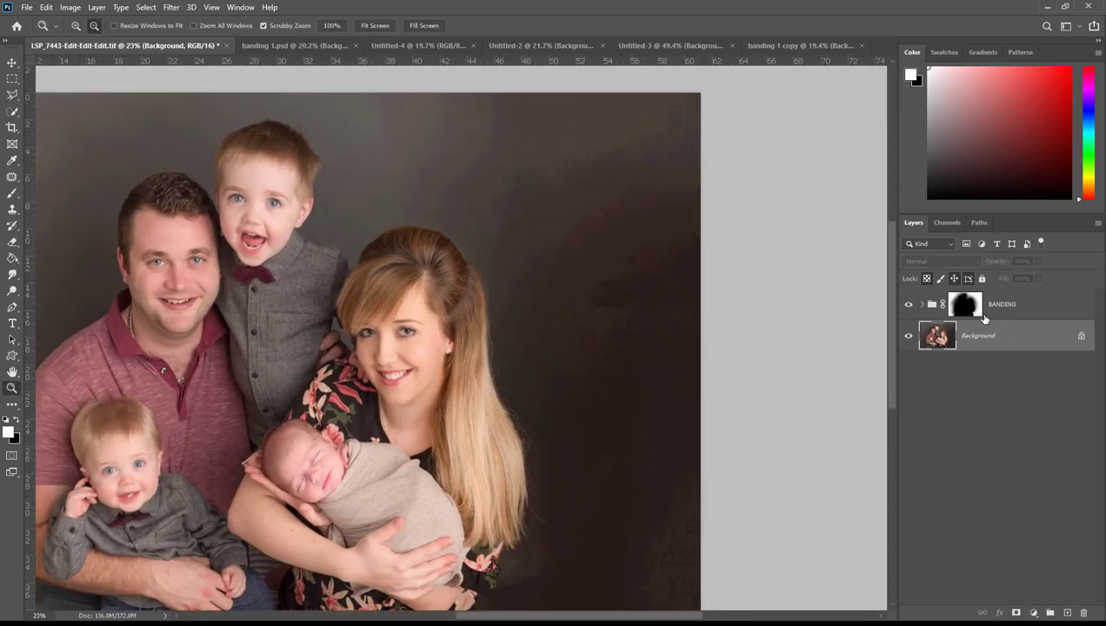
right_click(992, 338)
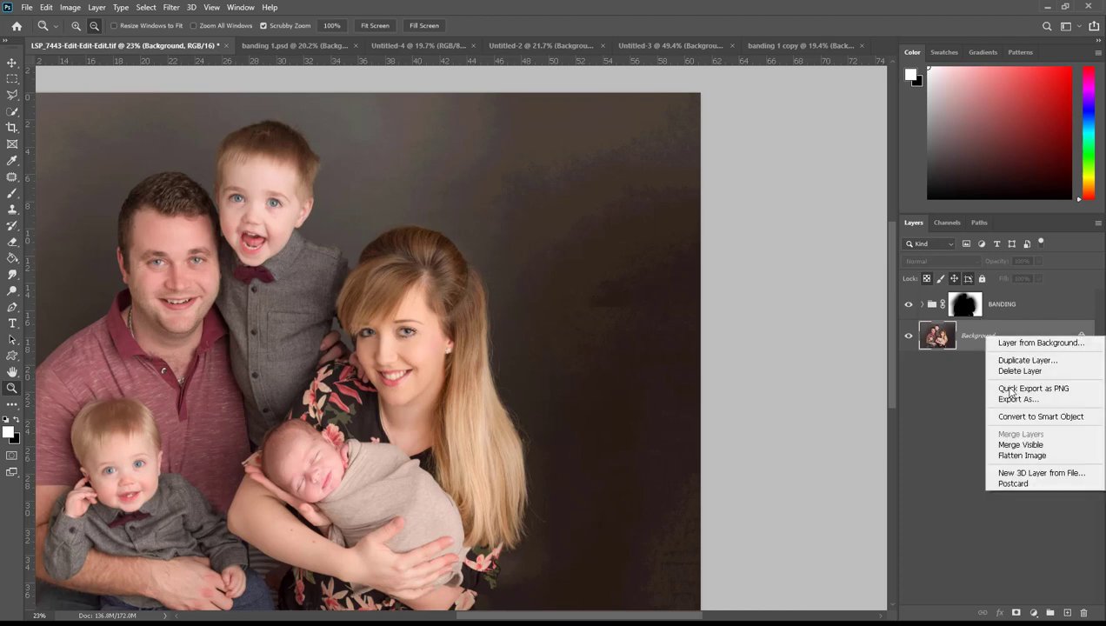
click(1029, 459)
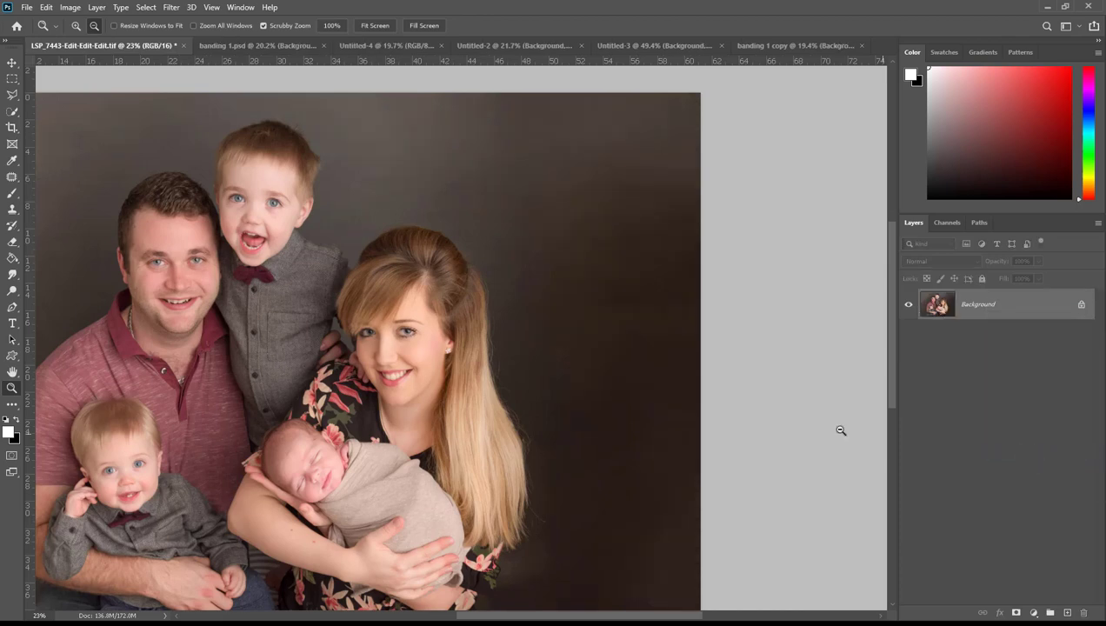
click(620, 227)
key(ctrl+0)
key(ctrl+z)
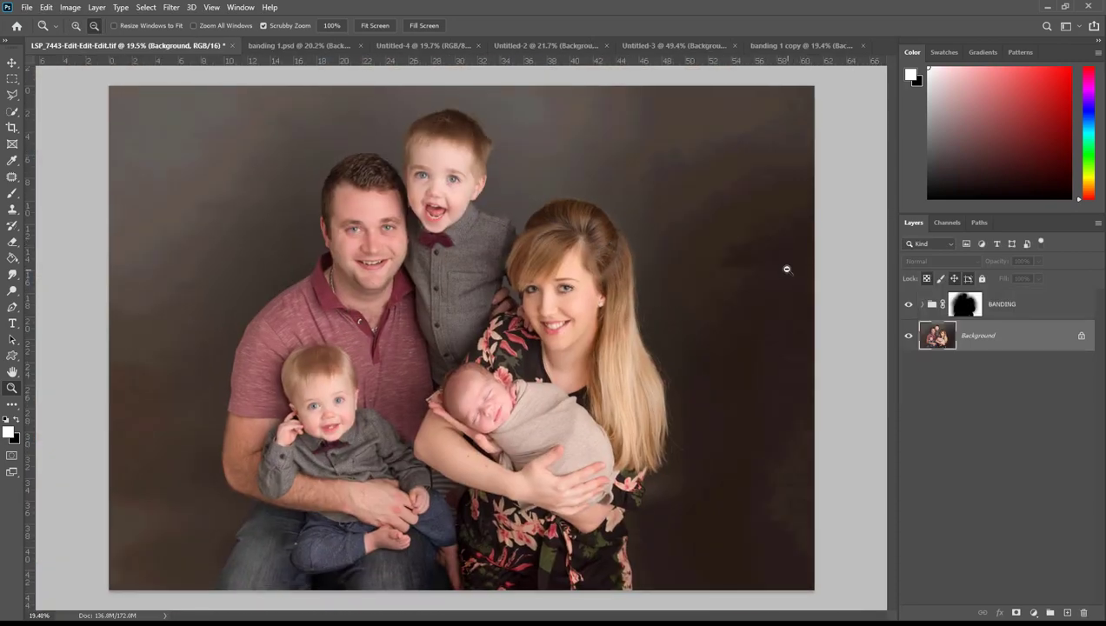
right_click(1031, 338)
click(1030, 457)
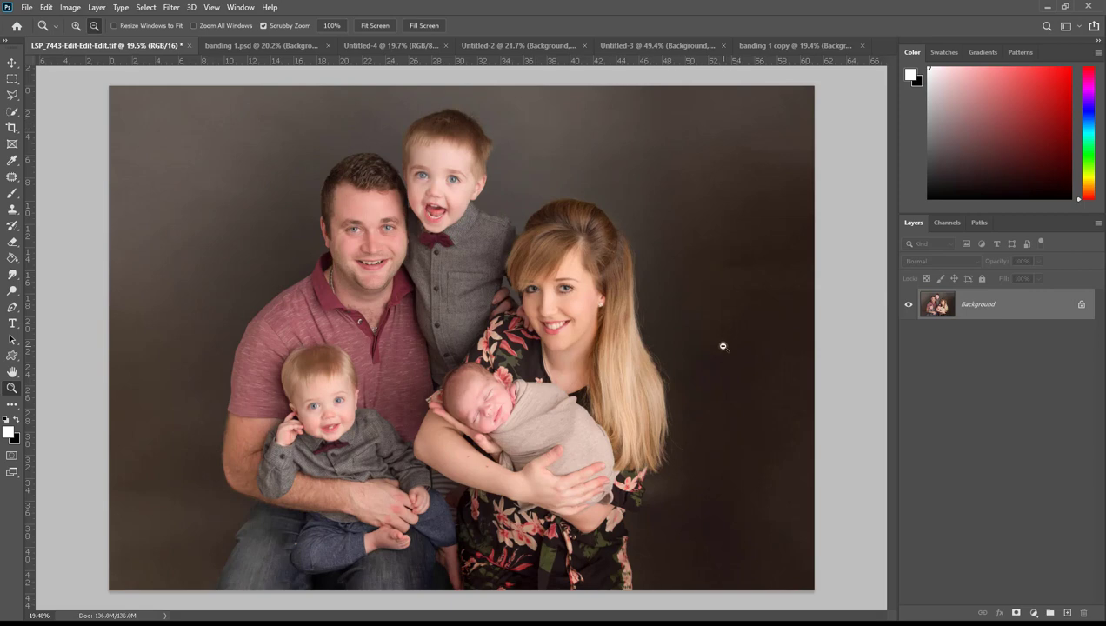
key(ctrl+z)
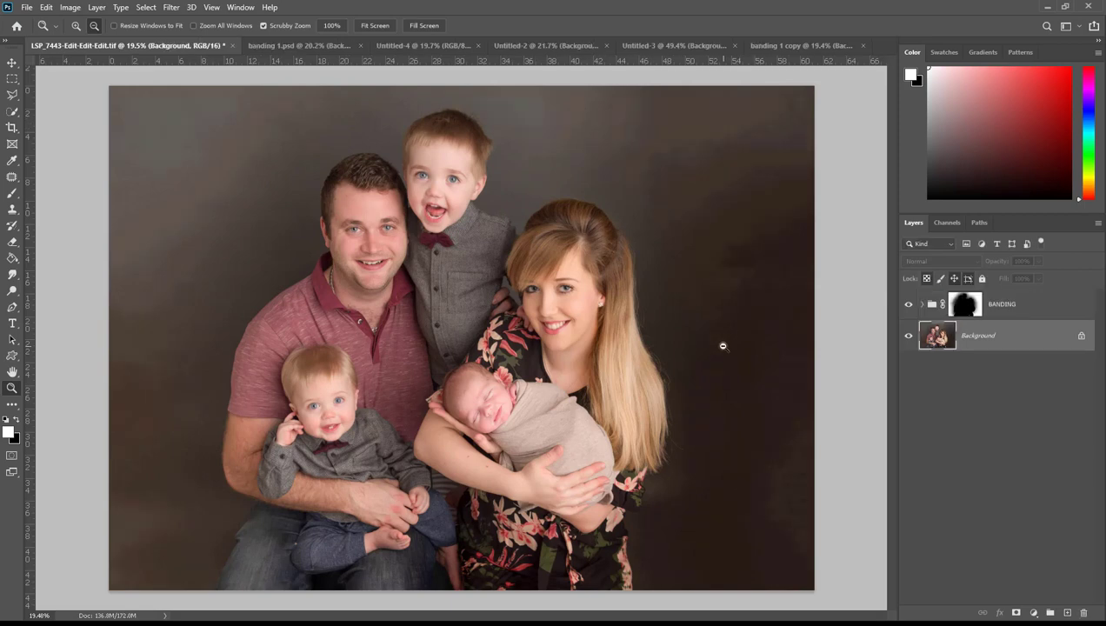
drag(723, 346, 703, 347)
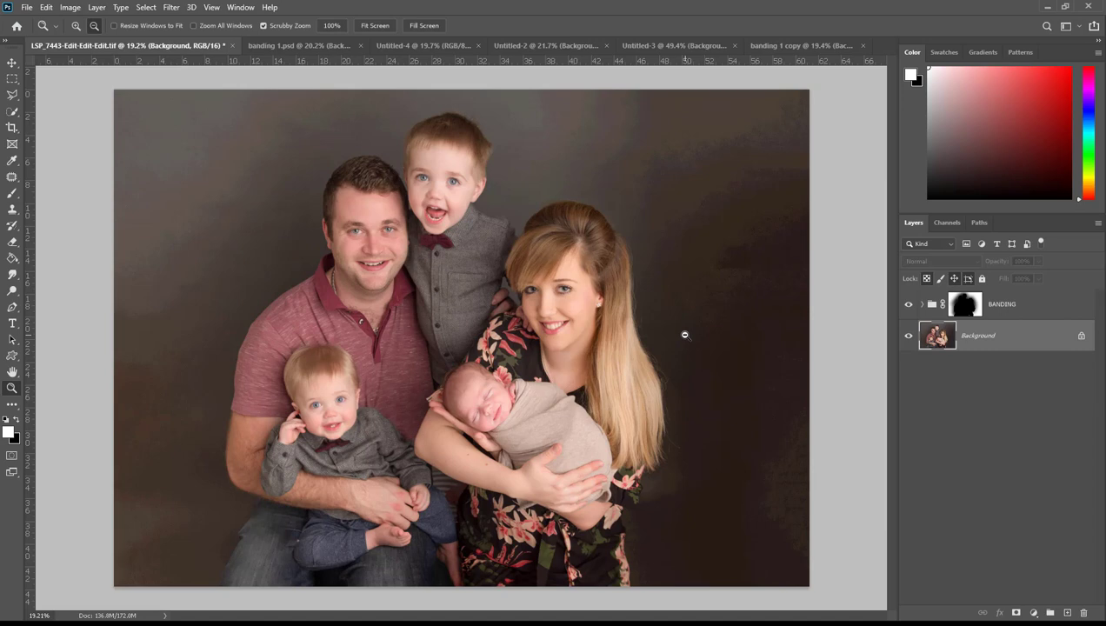
Step: Duplicate the portrait as a new document named 'LSP_7443-Edit - FLAT'
click(75, 9)
click(87, 178)
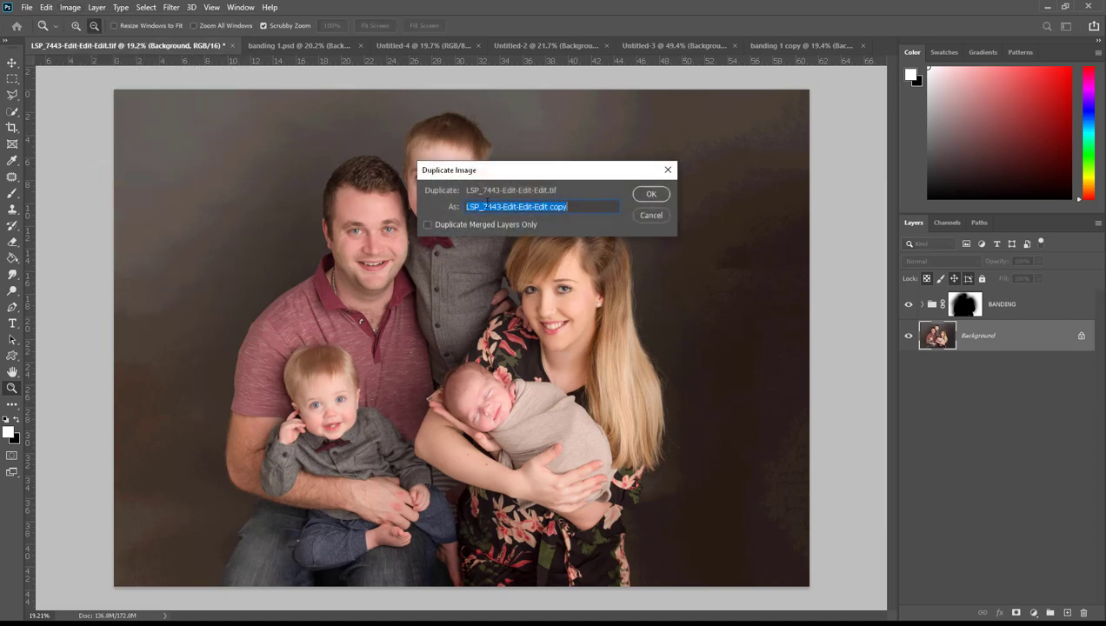
click(566, 212)
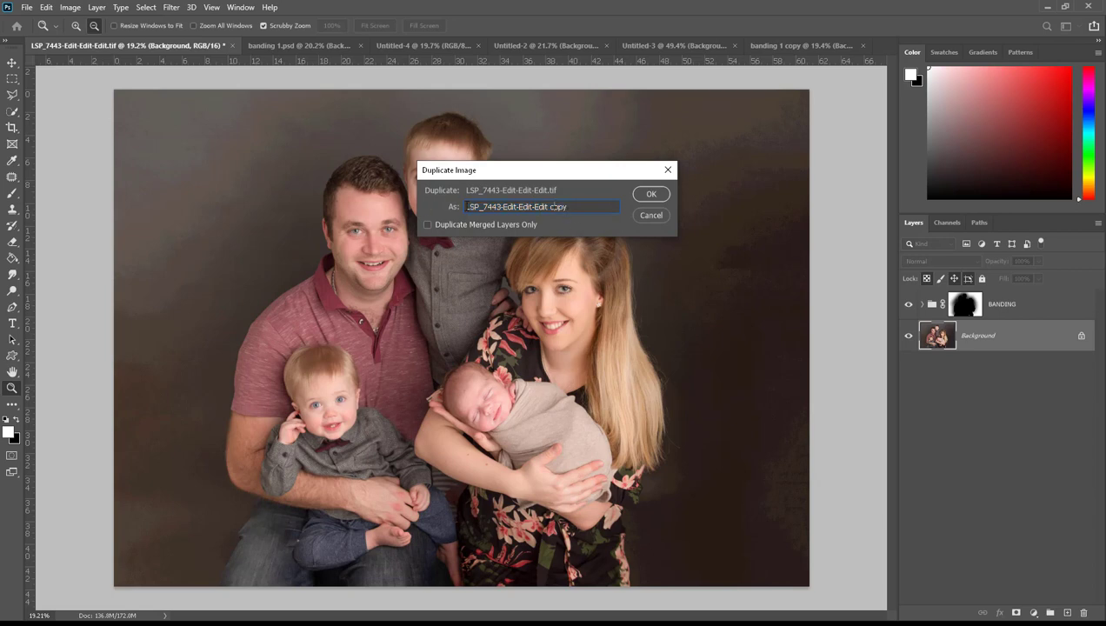
drag(516, 207, 569, 207)
text(-)
key(Return)
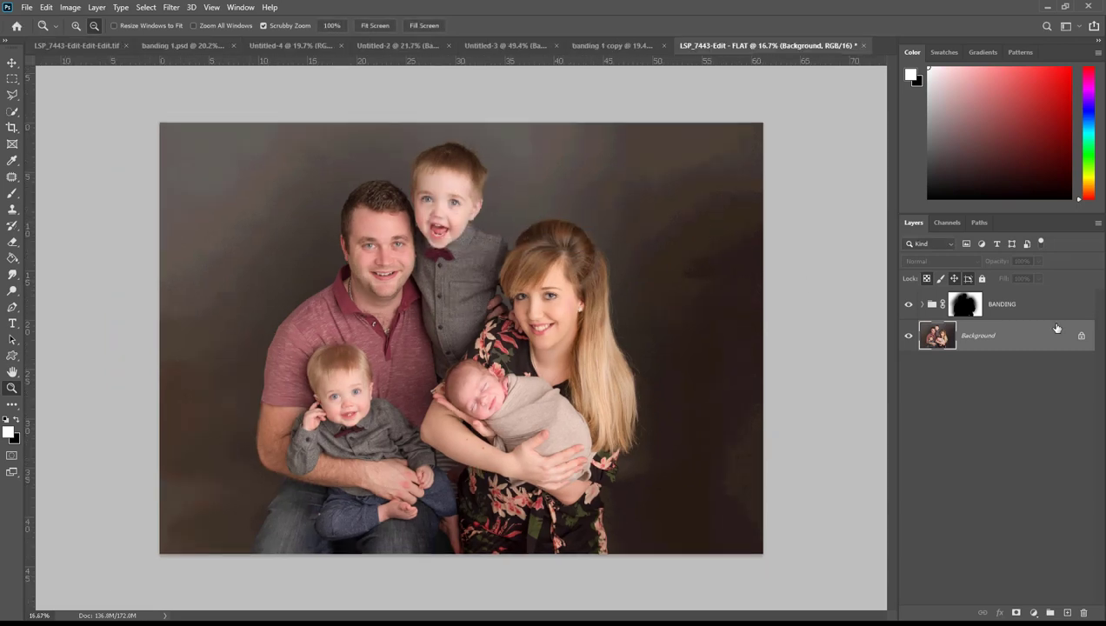
Step: Flatten the duplicate into a single layer and save it under its new name
right_click(1008, 331)
click(1022, 452)
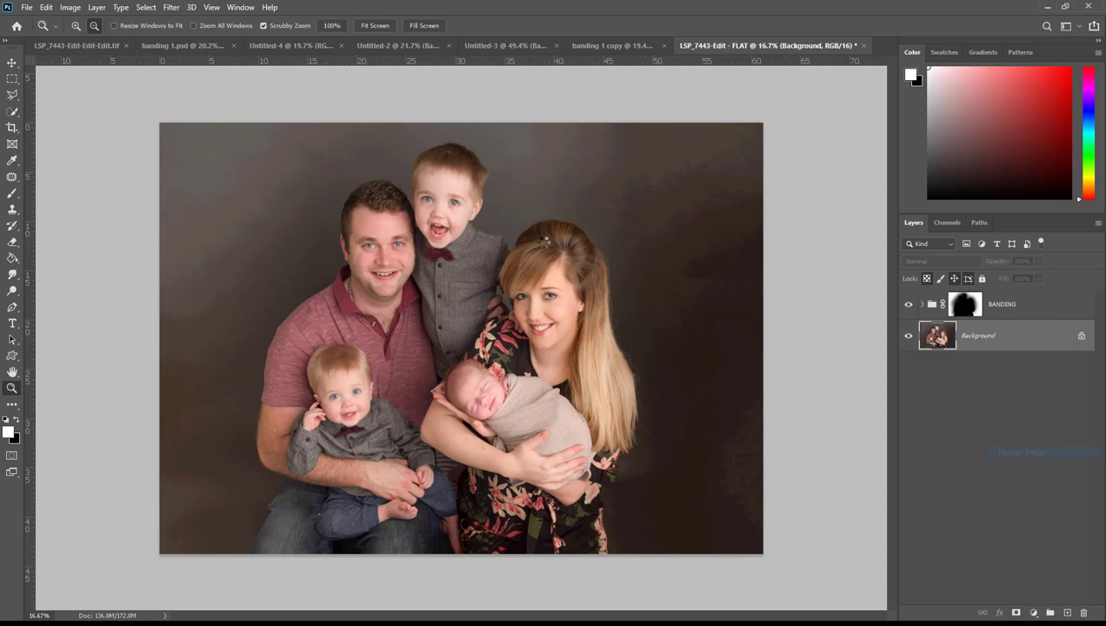
click(27, 8)
click(45, 158)
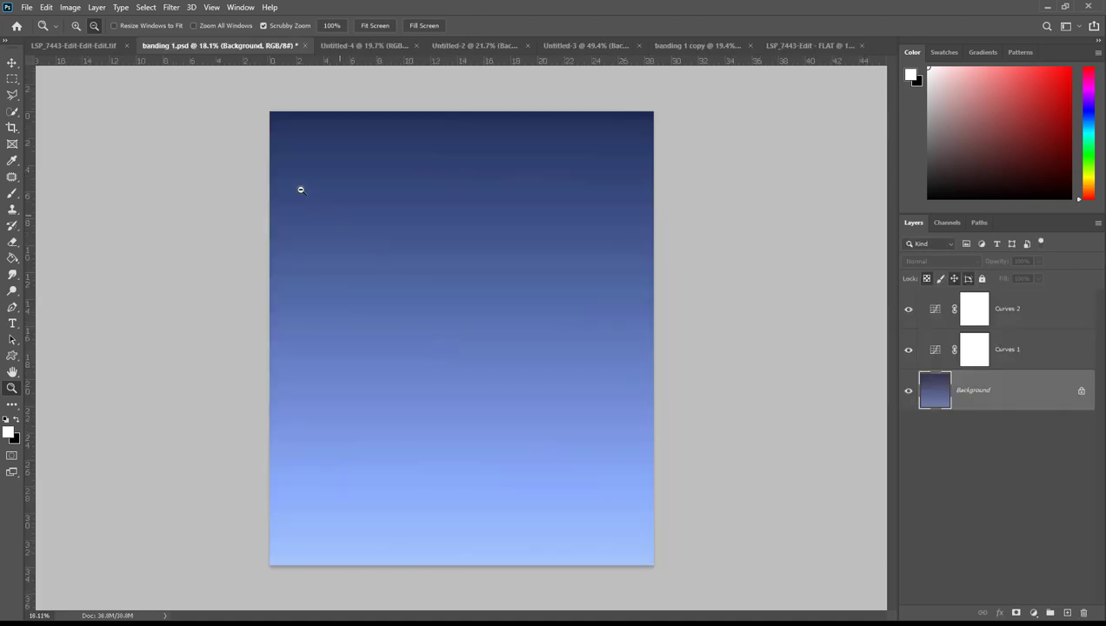
Step: Convert banding 1.psd to 16 Bits/Channel and flatten it to one Background layer
click(71, 7)
mouse_move(72, 23)
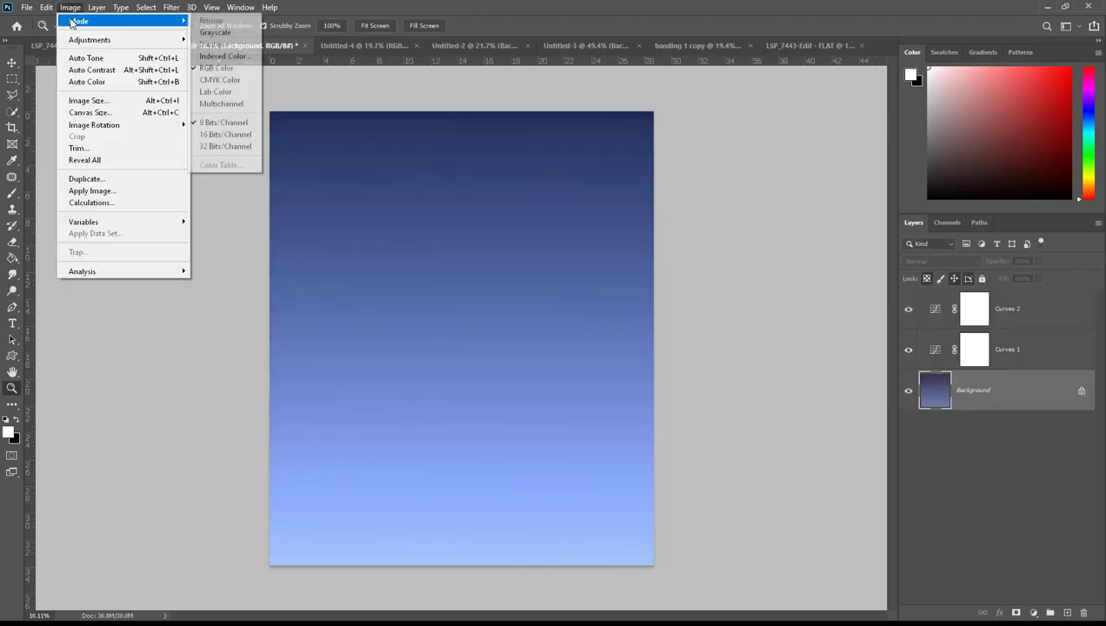
click(225, 134)
right_click(970, 389)
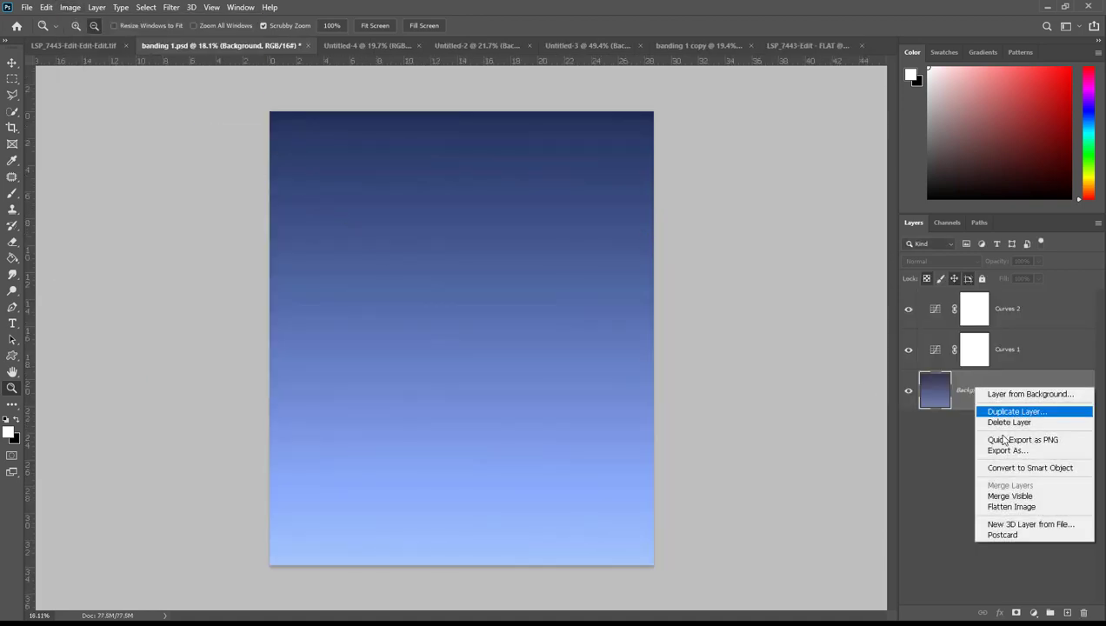
click(1030, 511)
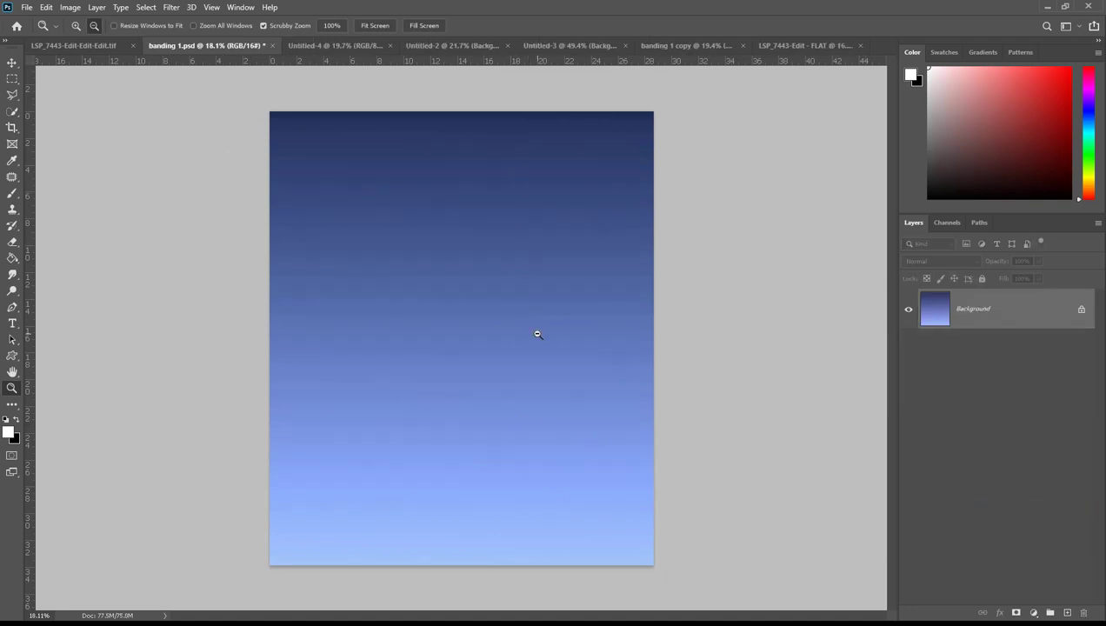
Step: Zoom in on the gradient to inspect the banding and flatten the image again
drag(517, 260, 573, 303)
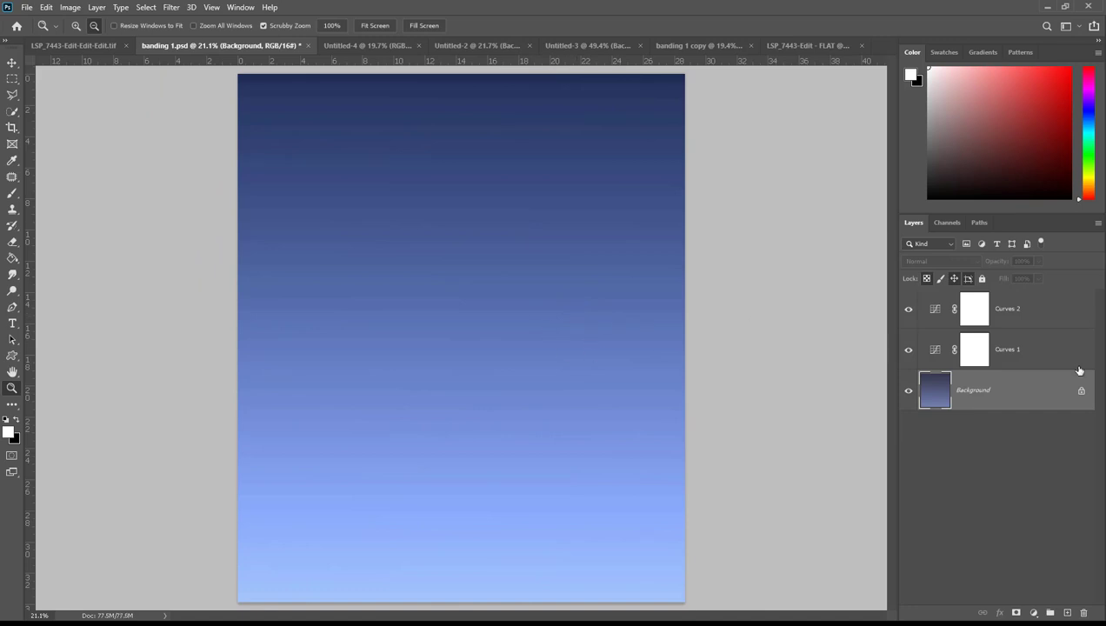
right_click(1042, 392)
click(1051, 516)
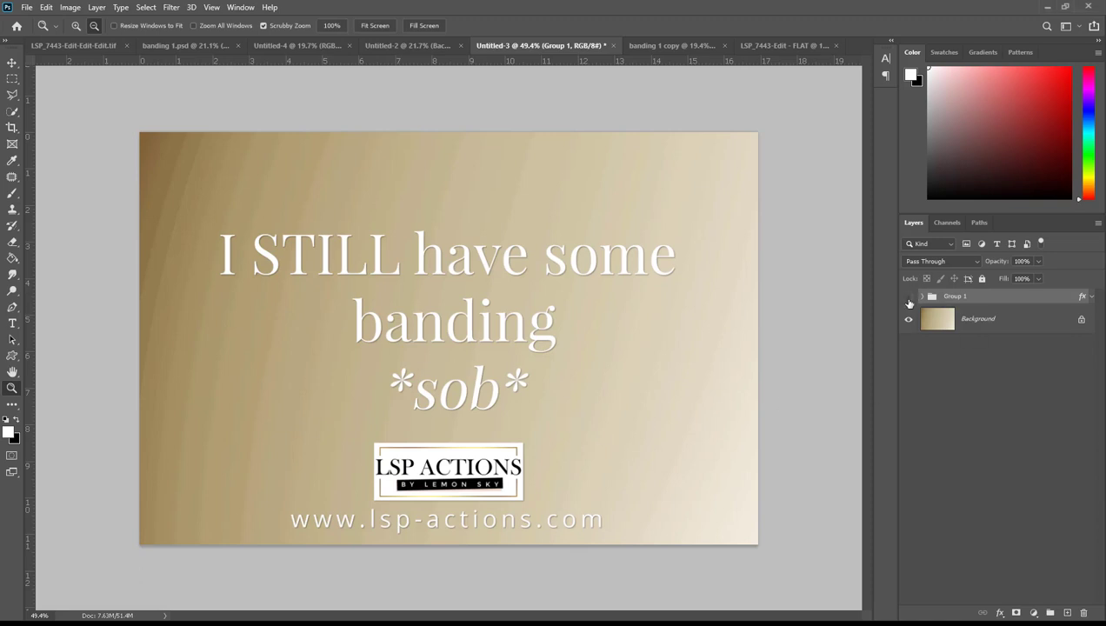
Step: Hide Group 1 and duplicate the Background layer
click(908, 296)
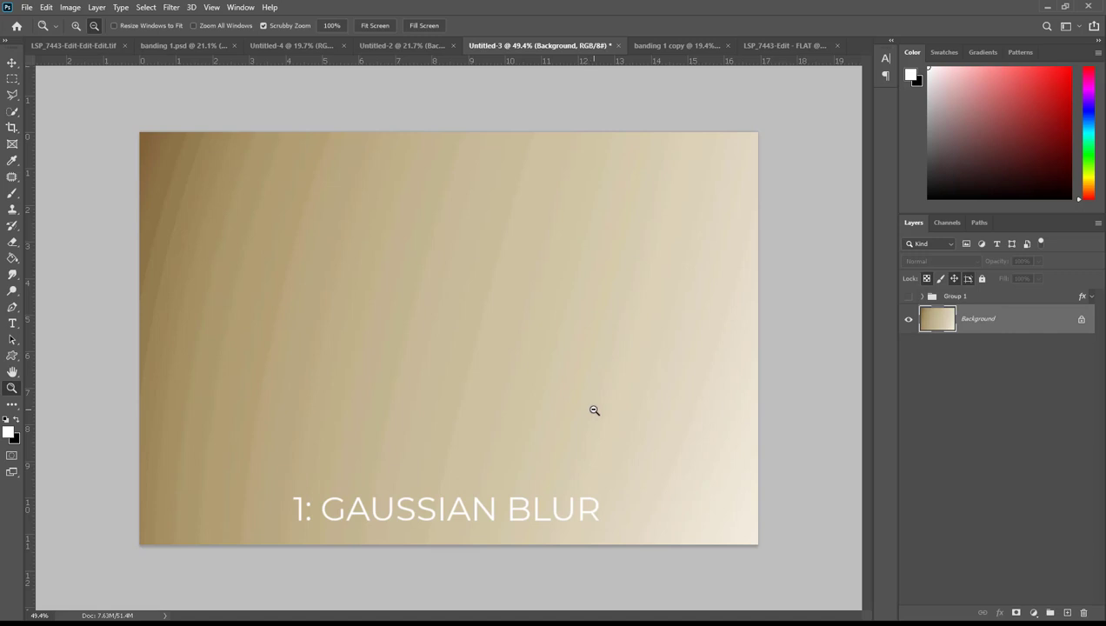
right_click(993, 327)
click(1013, 348)
click(561, 173)
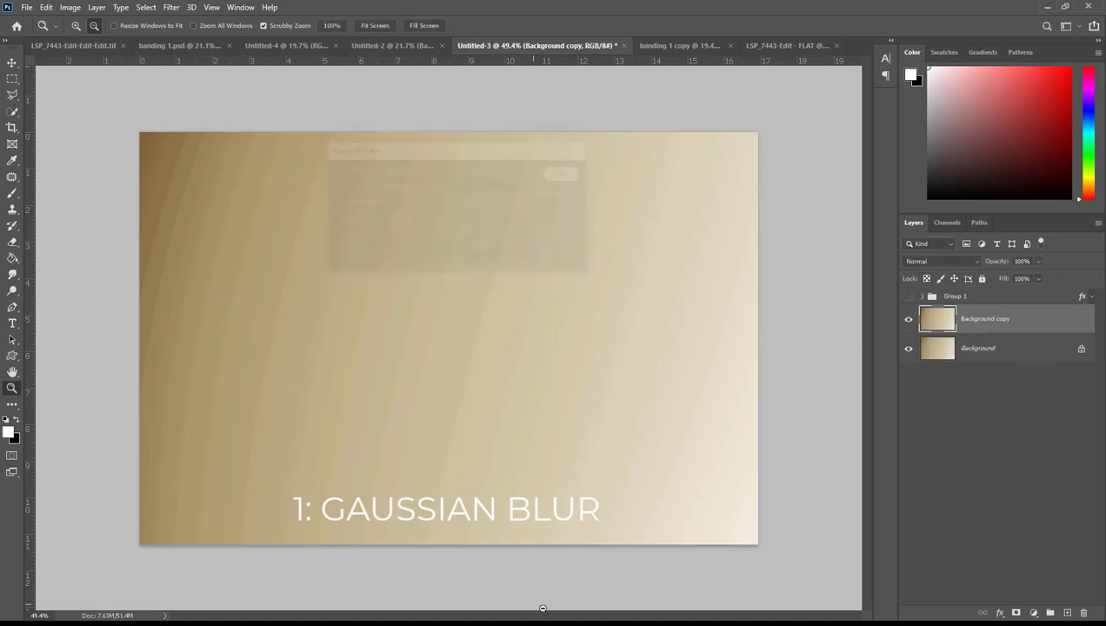
Step: Blur the Background copy with a roughly 121.5-pixel Gaussian Blur and compare it with the original
click(171, 7)
mouse_move(188, 154)
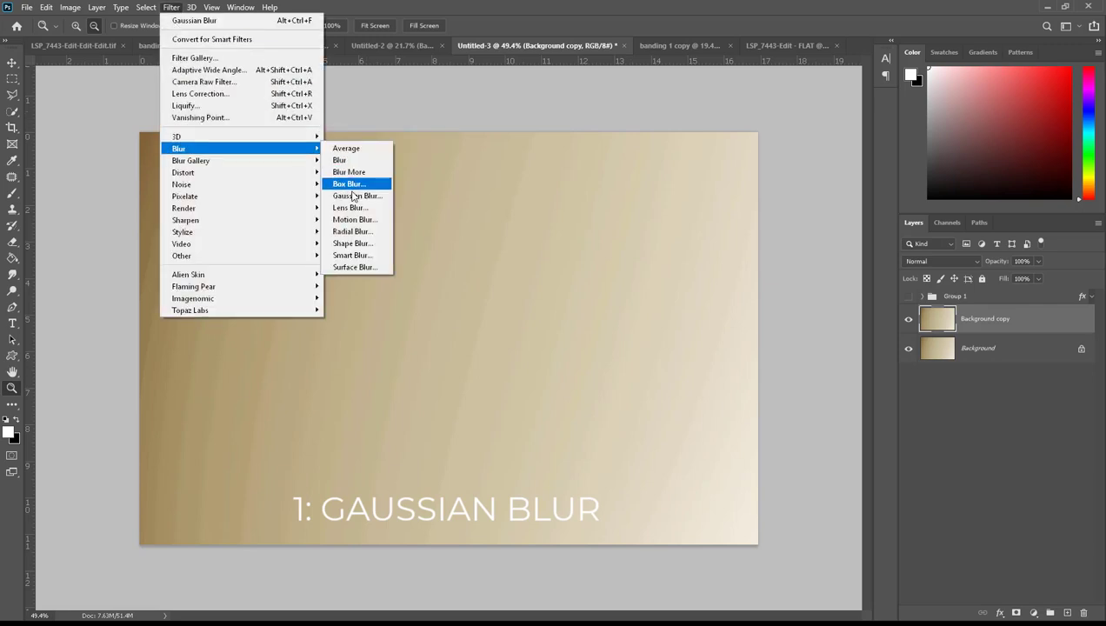
click(352, 196)
drag(750, 263, 795, 263)
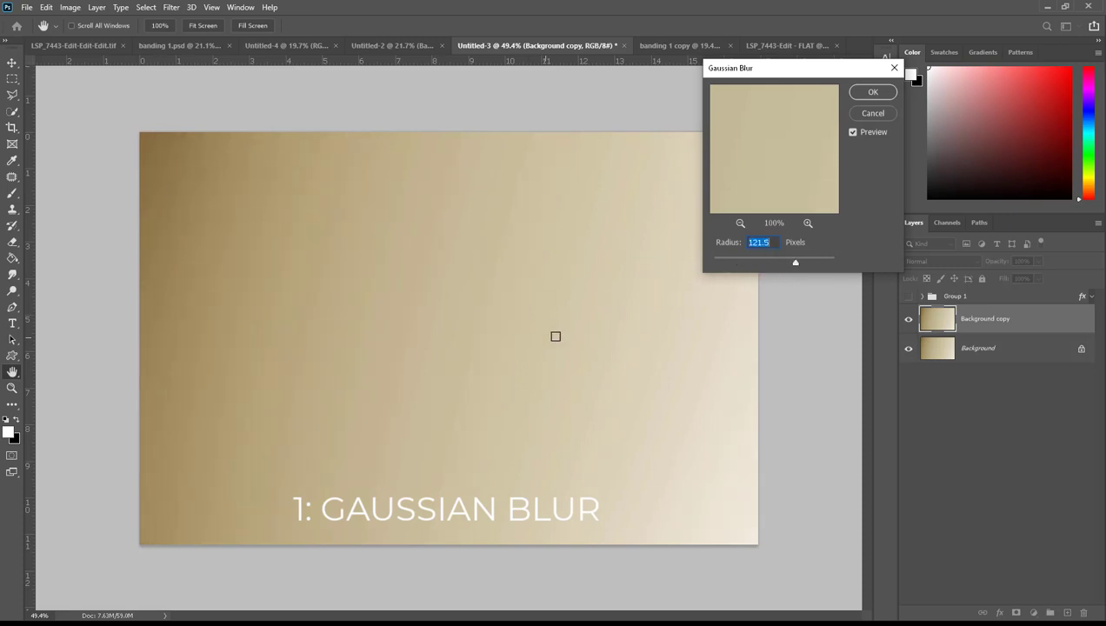
click(871, 92)
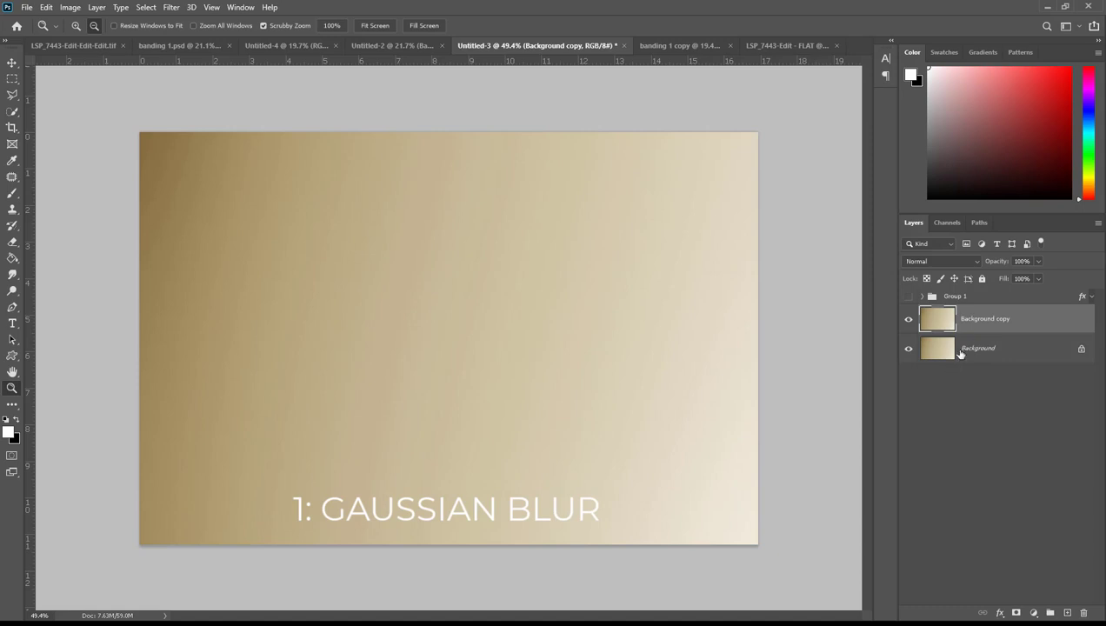
click(960, 351)
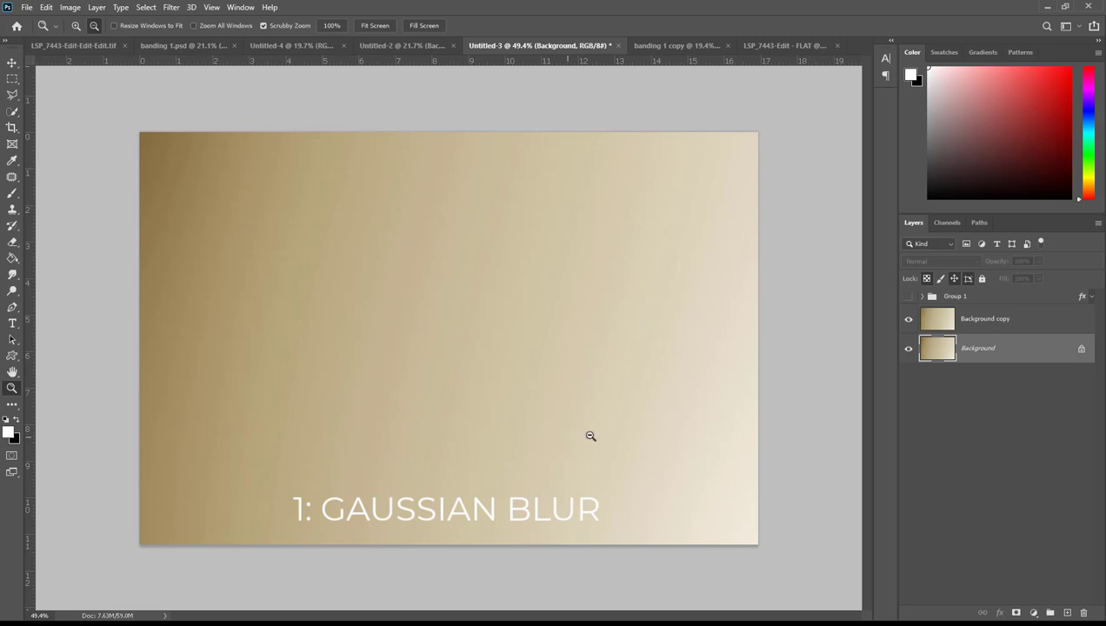
click(935, 324)
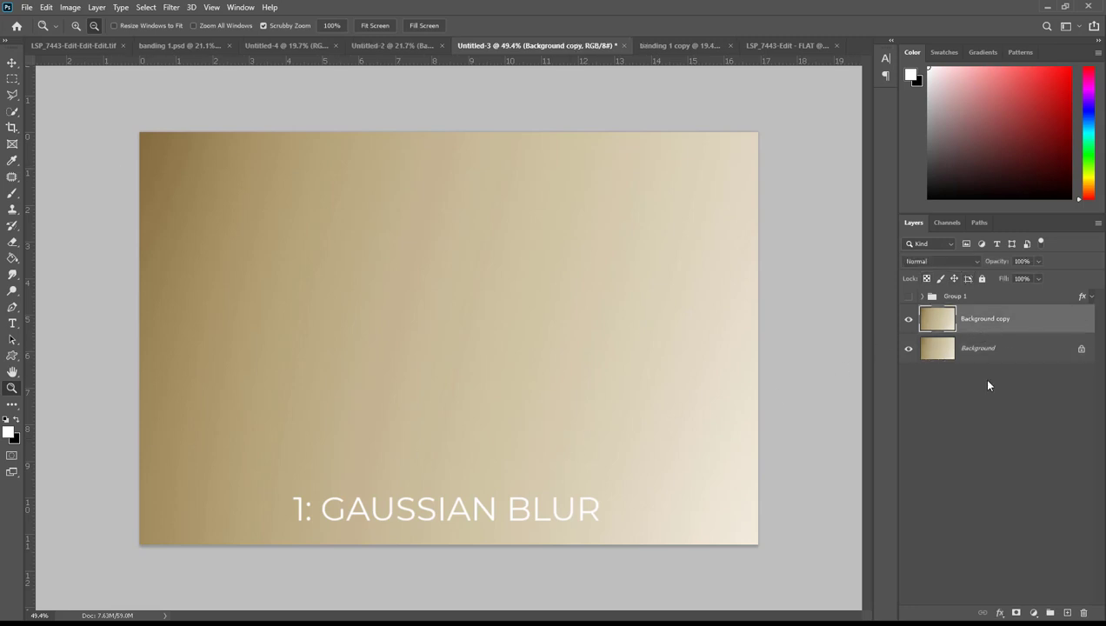
Step: Add an inverted black mask to the blurred copy and paint white over the banded top-left area
click(1016, 614)
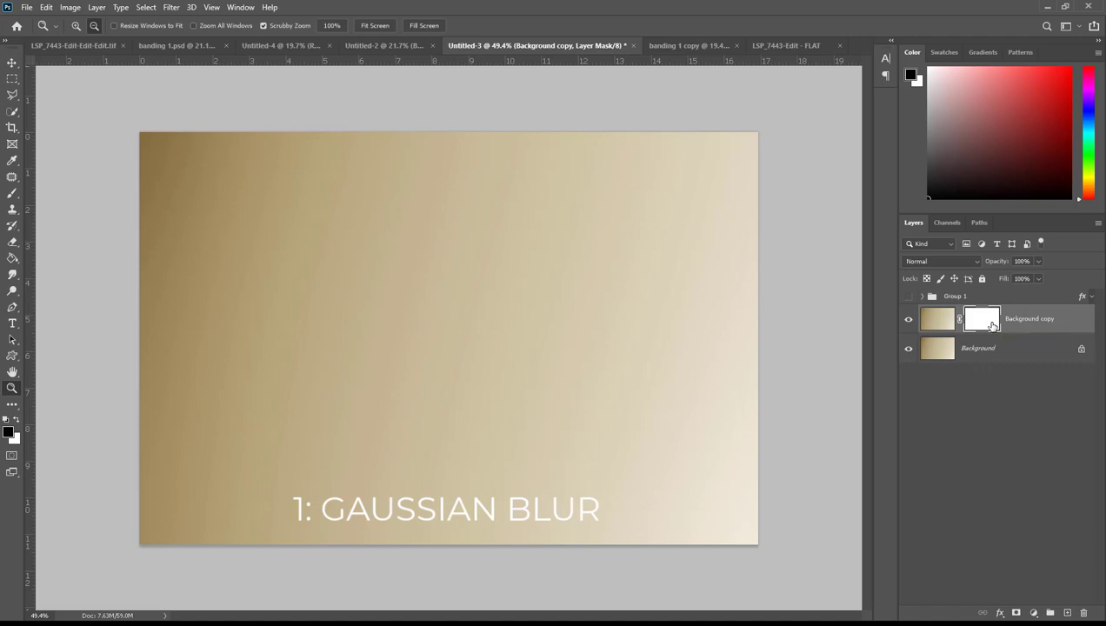
key(ctrl+i)
click(12, 193)
click(16, 420)
key(bracketleft)
key(bracketleft)
key(bracketleft)
key(shift+bracketright)
key(shift+bracketright)
key(shift+0)
mouse_move(203, 259)
mouse_down()
mouse_move(230, 238)
mouse_move(228, 247)
mouse_up()
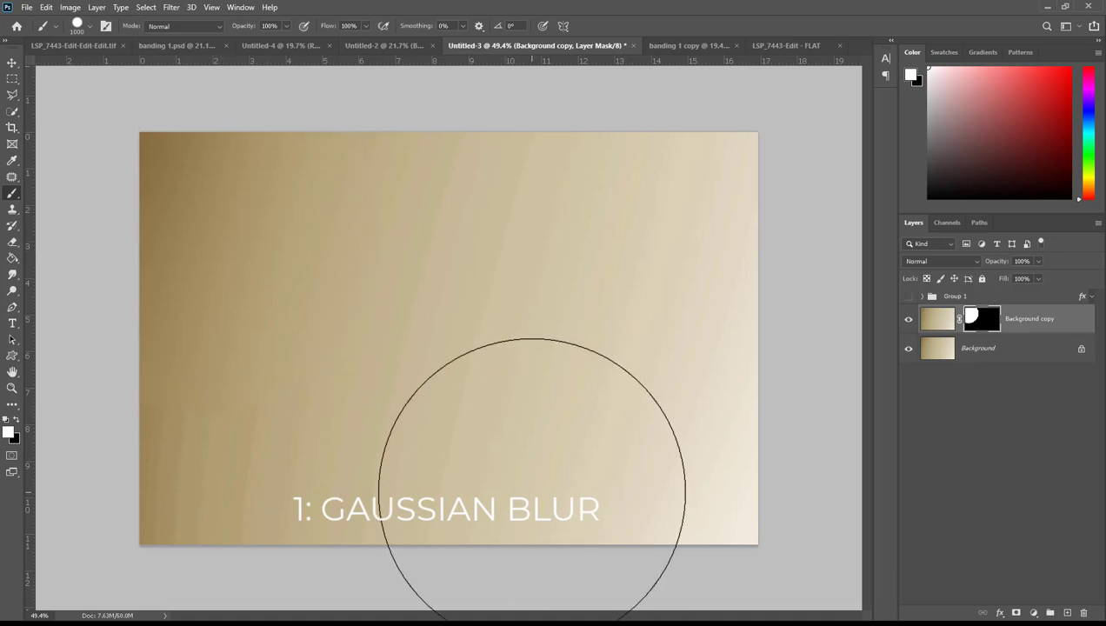
Step: Return to the LSP_7443 family photo with the Move tool active
key(v)
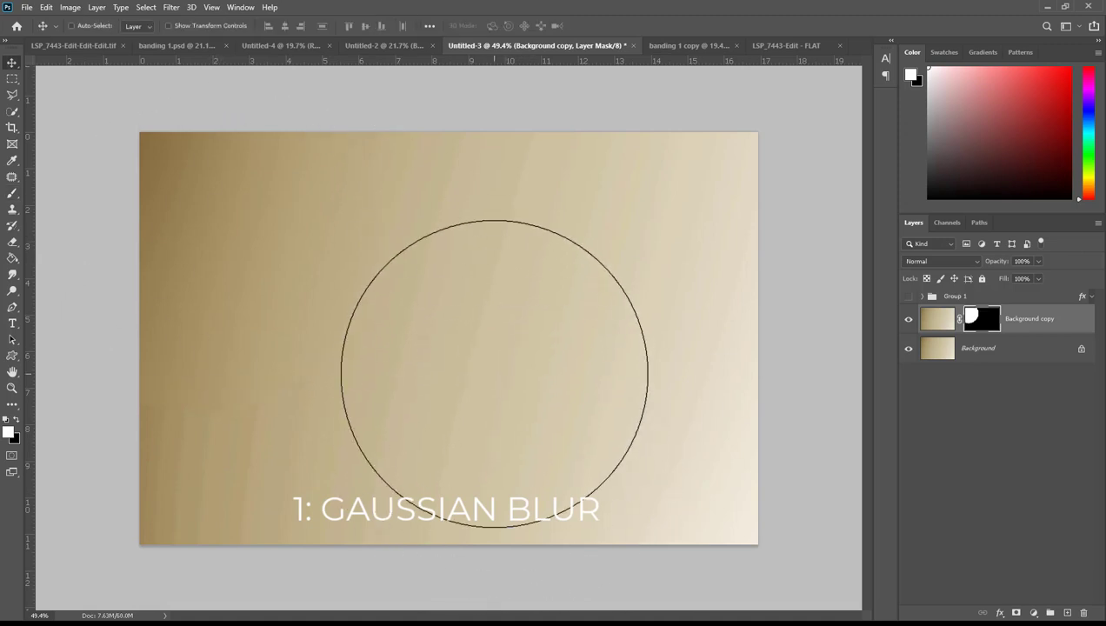
click(77, 48)
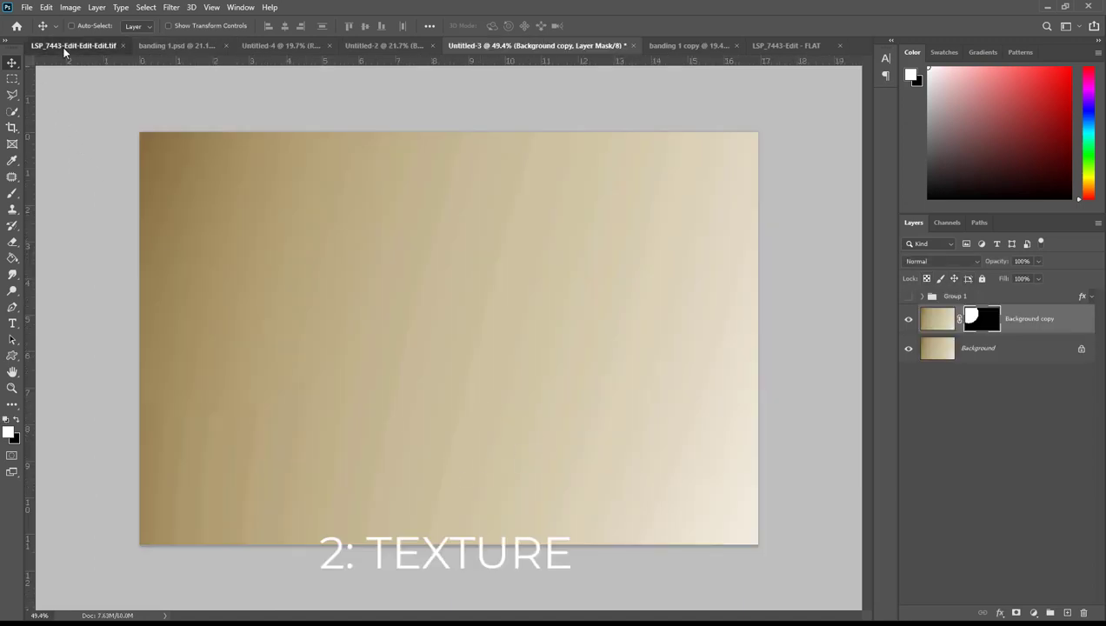
click(64, 49)
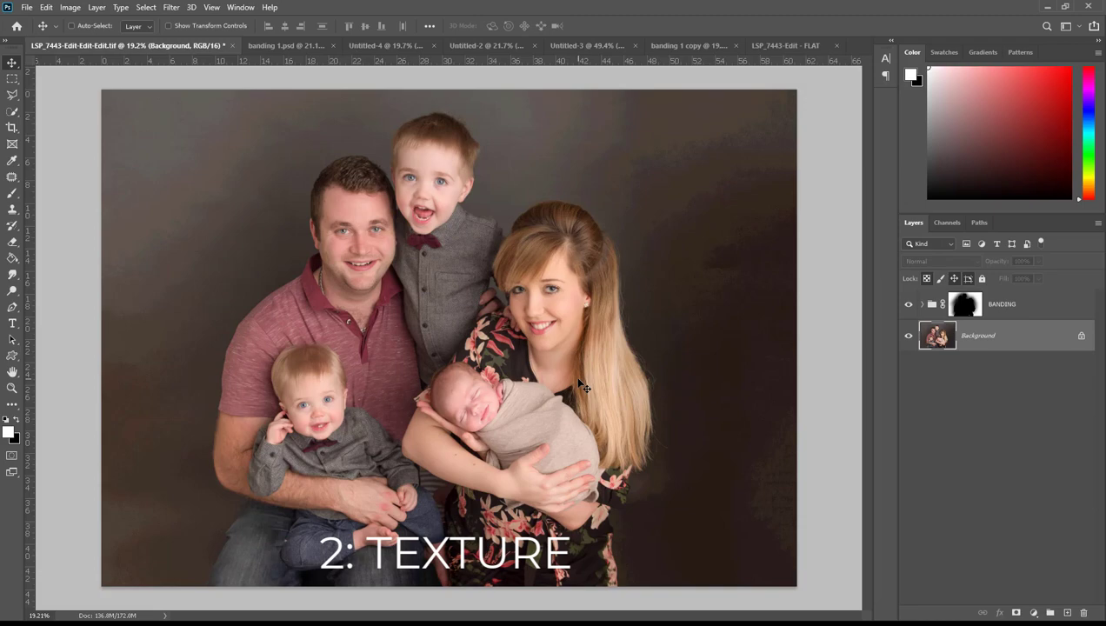
Step: Place the LSP-FLYBY.jpg texture embedded into the family photo
click(33, 9)
click(105, 255)
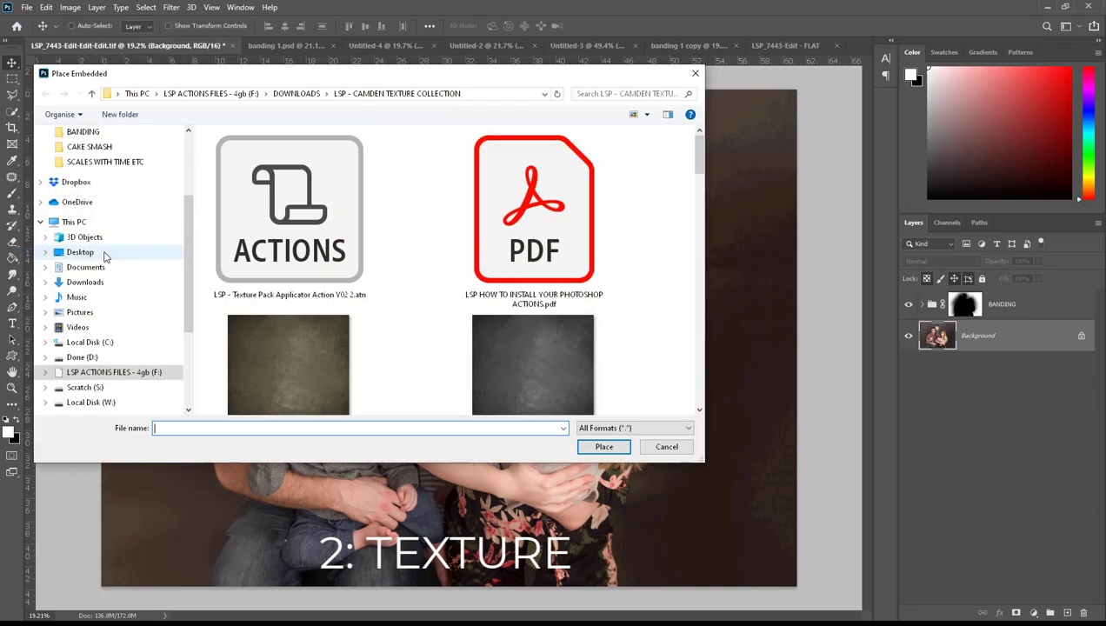
key(Escape)
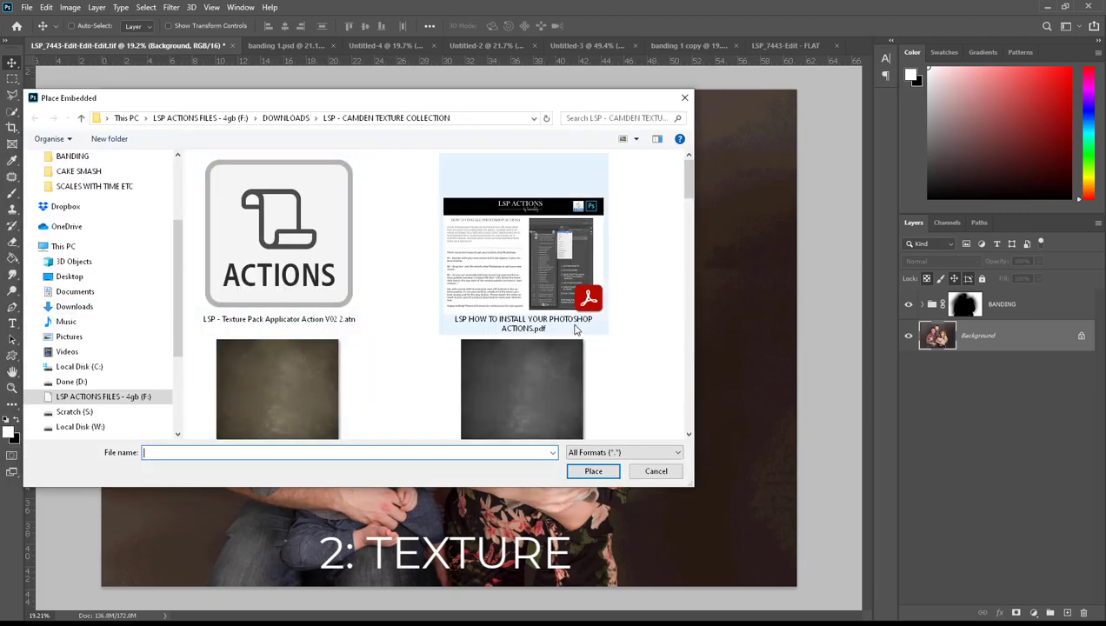
scroll(621, 348, down, 5)
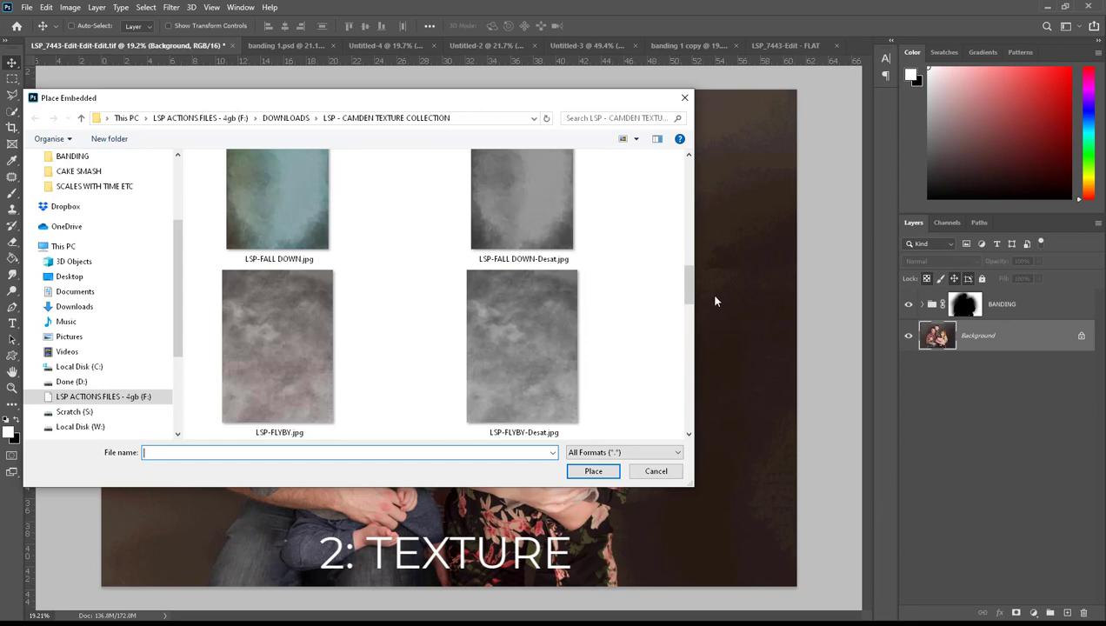
scroll(568, 299, down, 1)
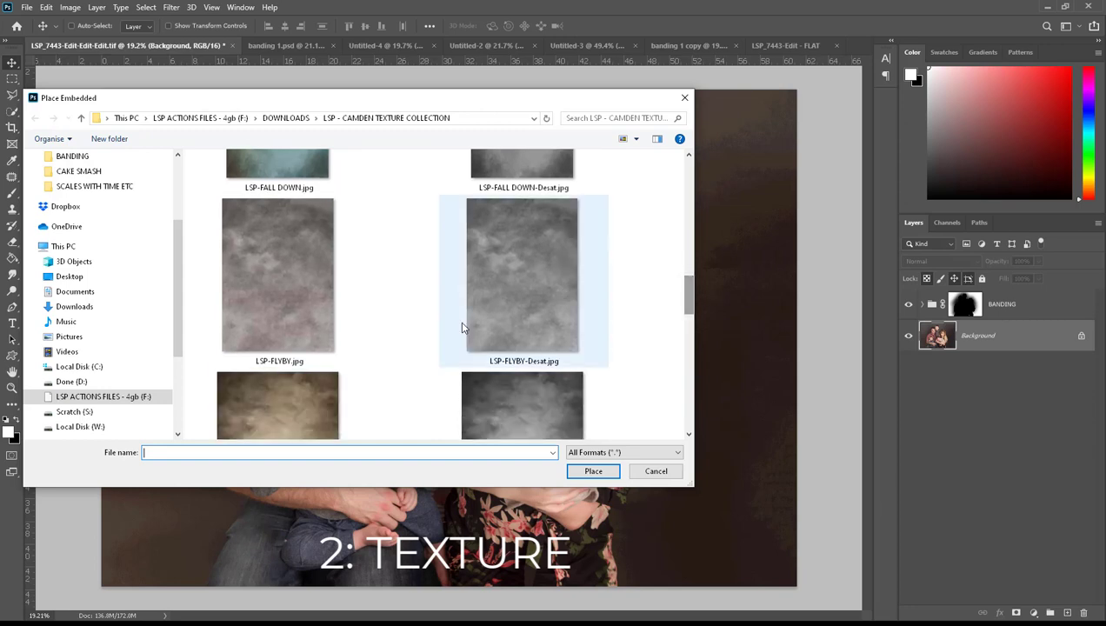
double_click(282, 292)
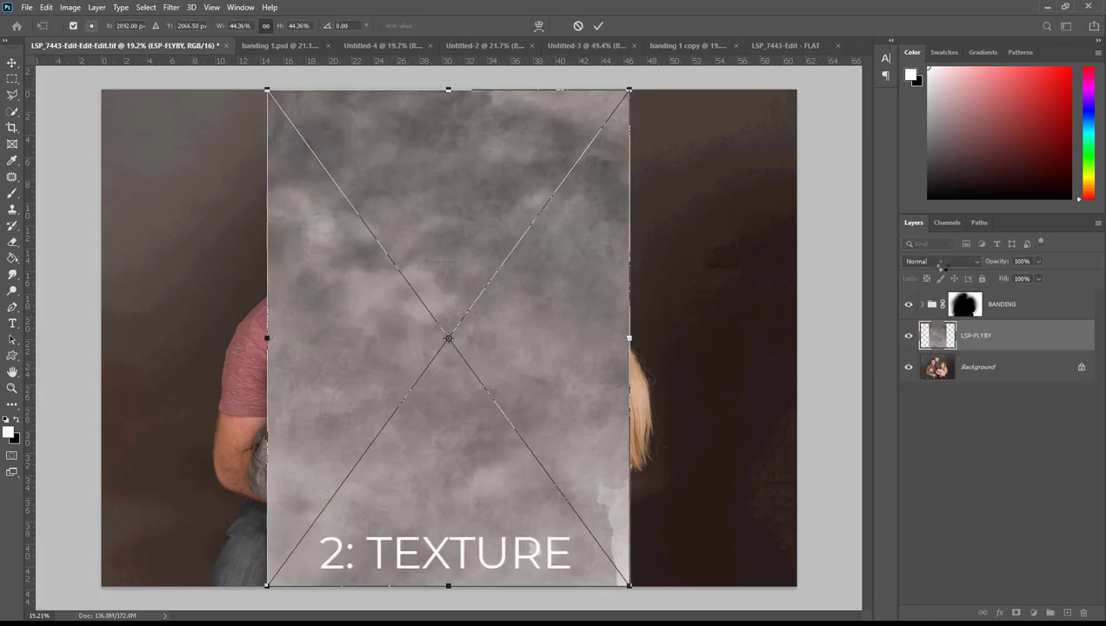
Step: Set the texture to Soft Light, rotate it -90° and scale it to cover the photo
click(943, 263)
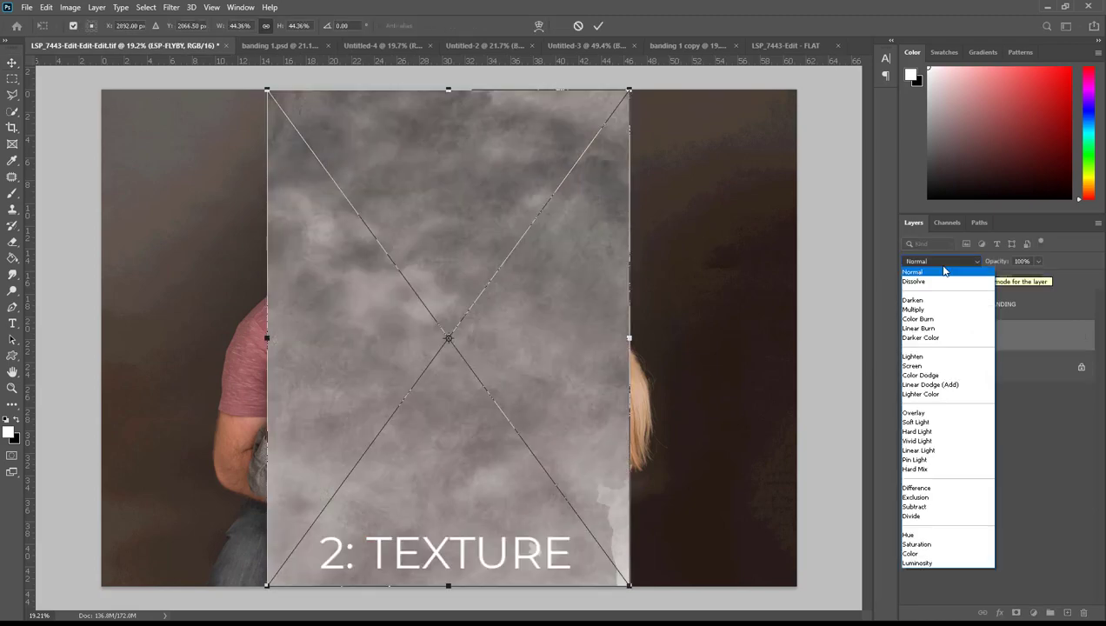
click(939, 423)
drag(705, 330, 336, 119)
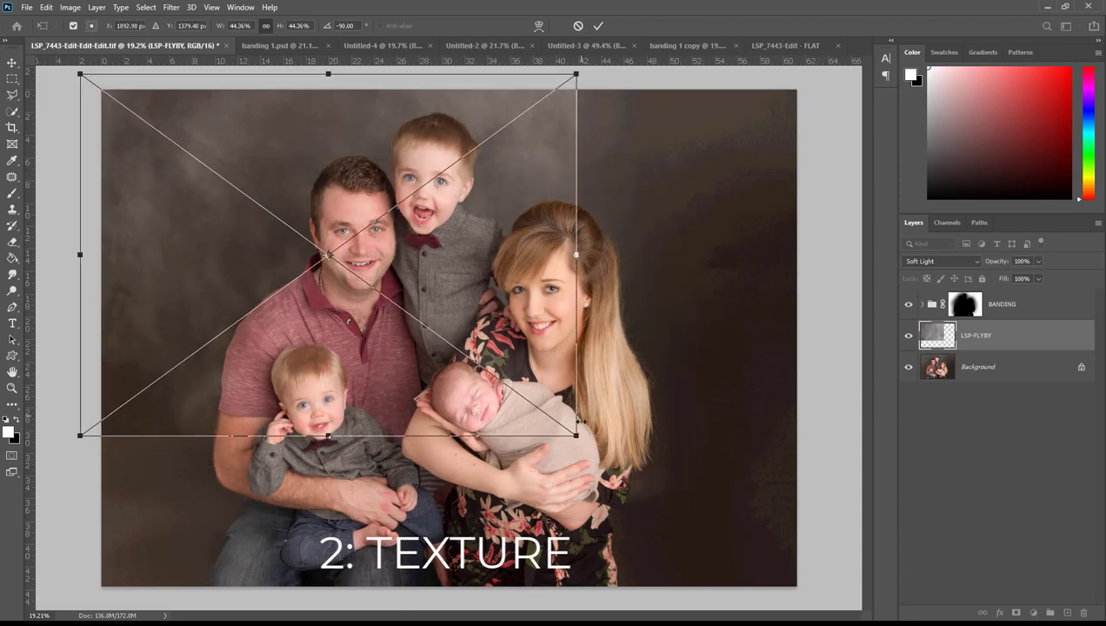
drag(578, 439, 815, 608)
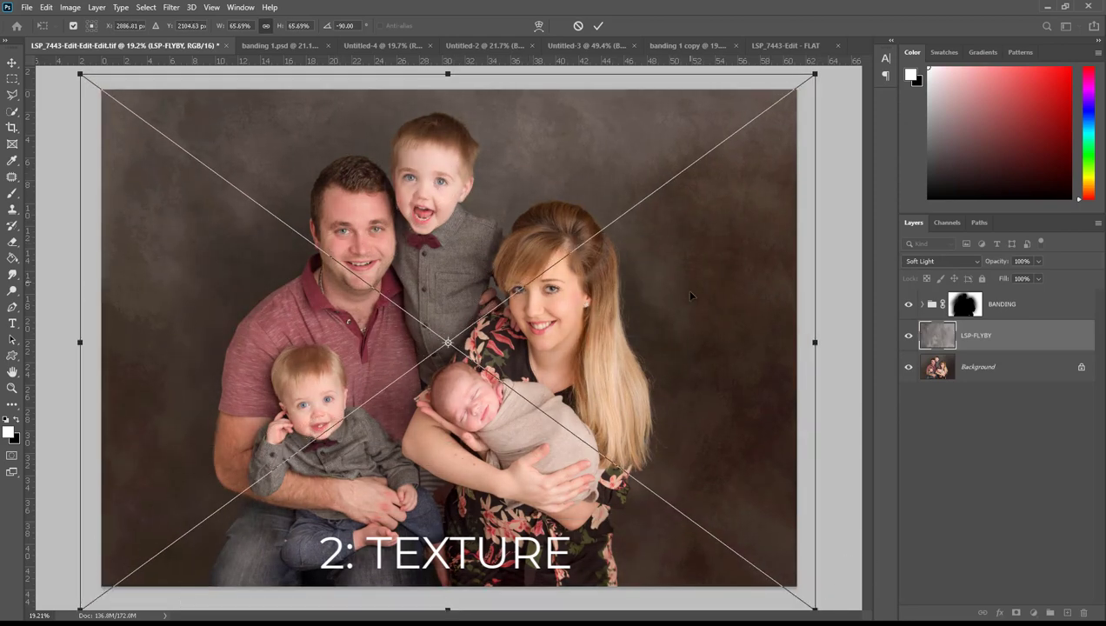
key(Return)
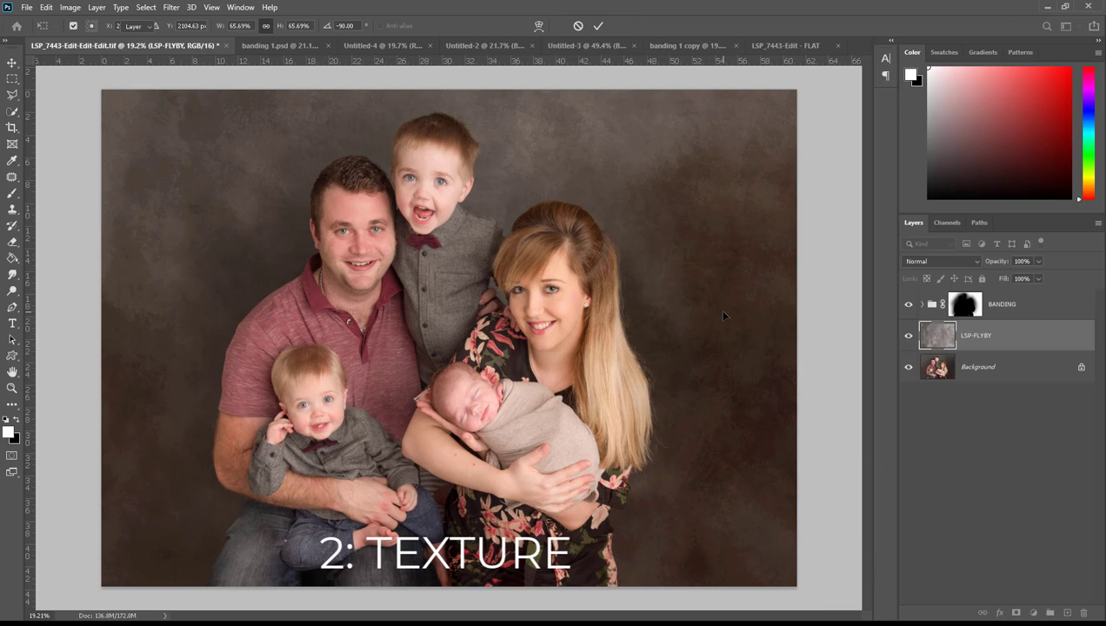
key(Escape)
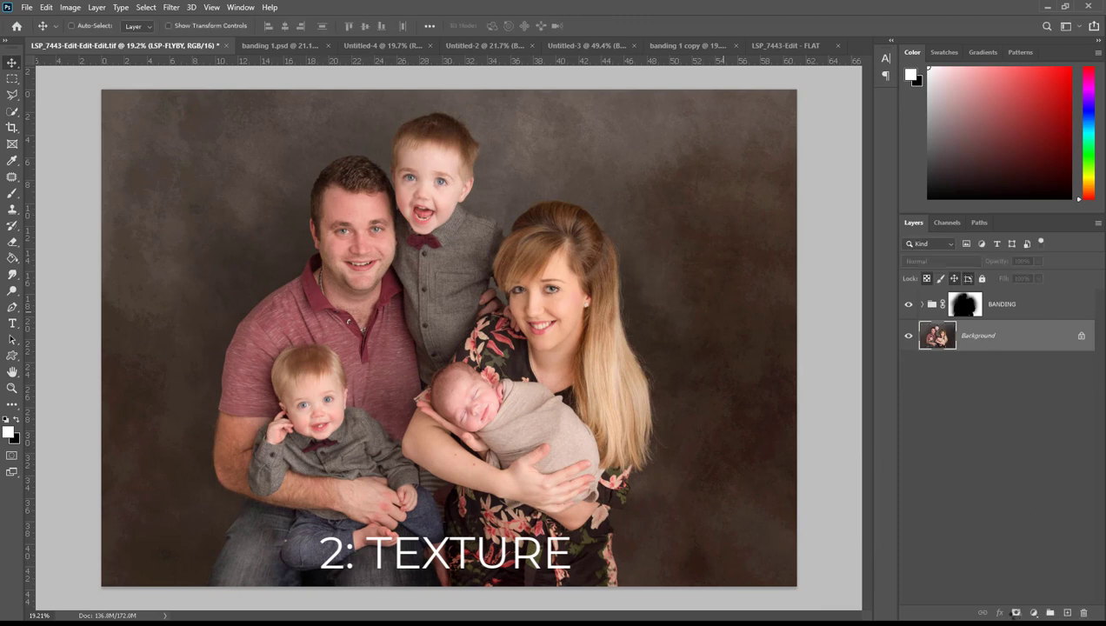
key(ctrl+z)
Step: Add a layer mask to the texture and paint black over the family to hide it there
click(1016, 613)
key(b)
key(x)
mouse_move(454, 296)
mouse_down()
mouse_move(470, 365)
mouse_move(530, 278)
mouse_move(469, 243)
mouse_up()
mouse_move(429, 202)
mouse_down()
mouse_move(419, 228)
mouse_move(376, 258)
mouse_move(383, 301)
mouse_move(344, 431)
mouse_up()
Step: Toggle the texture layer's visibility to compare, then reset the painting colour to white
click(908, 337)
click(909, 336)
click(909, 336)
click(908, 337)
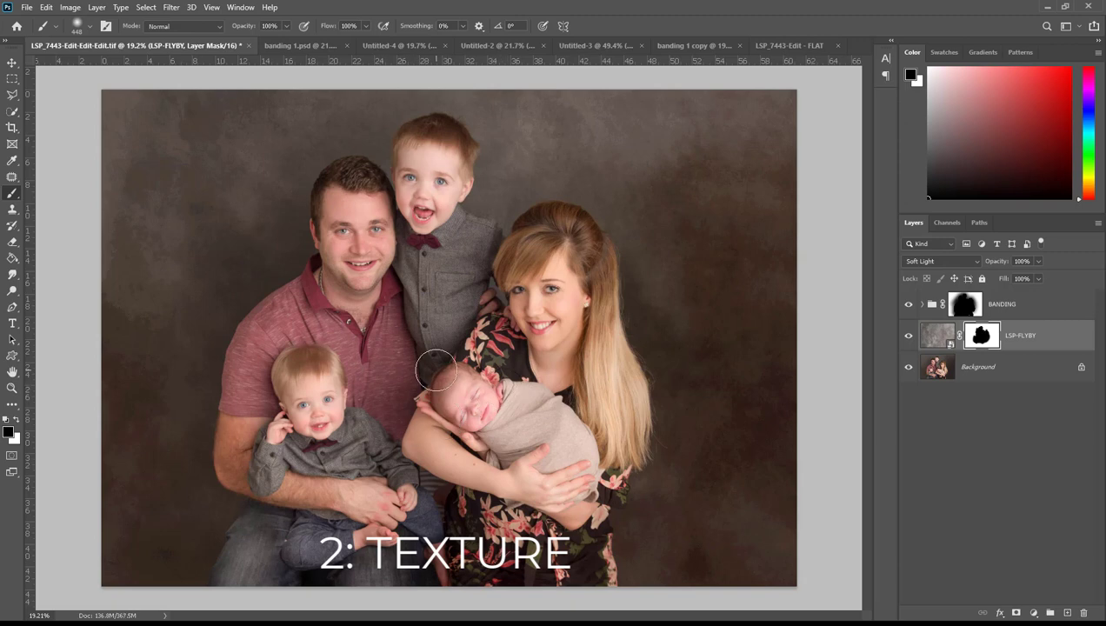
key(ctrl+2)
key(x)
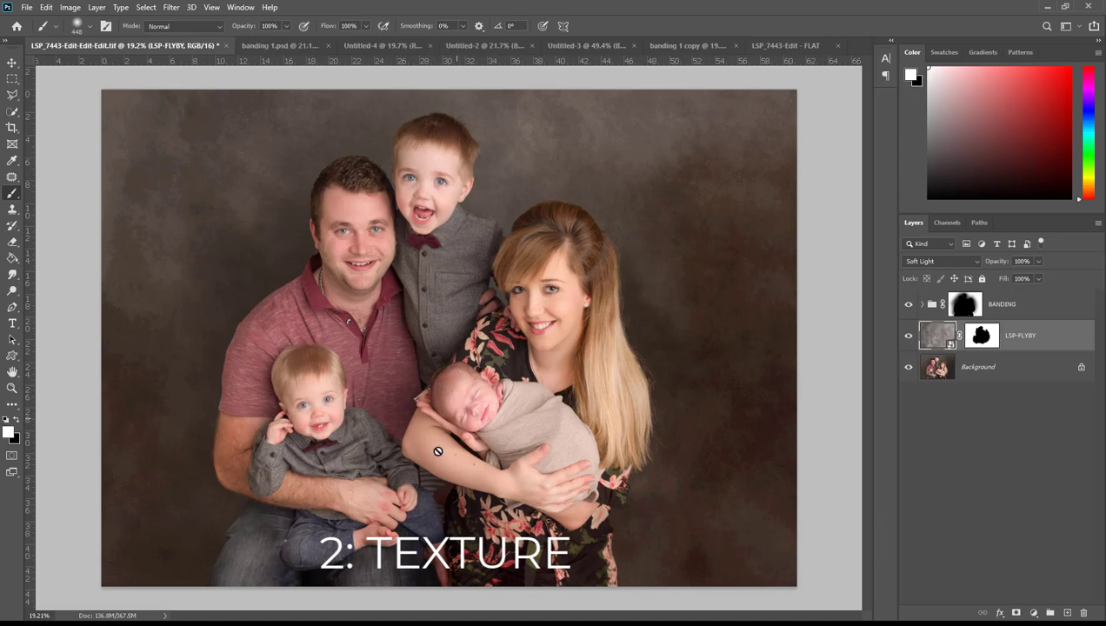
Step: Bring up the Untitled-2 gradient and hide its 'But... I still see banding!' text layer
click(387, 45)
click(426, 46)
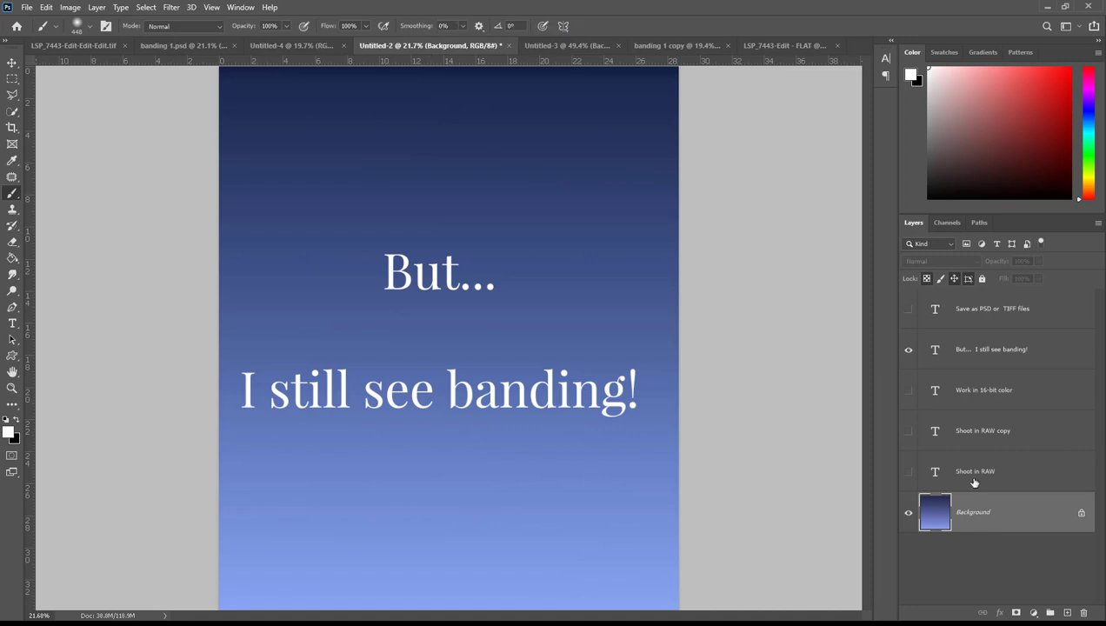
click(909, 349)
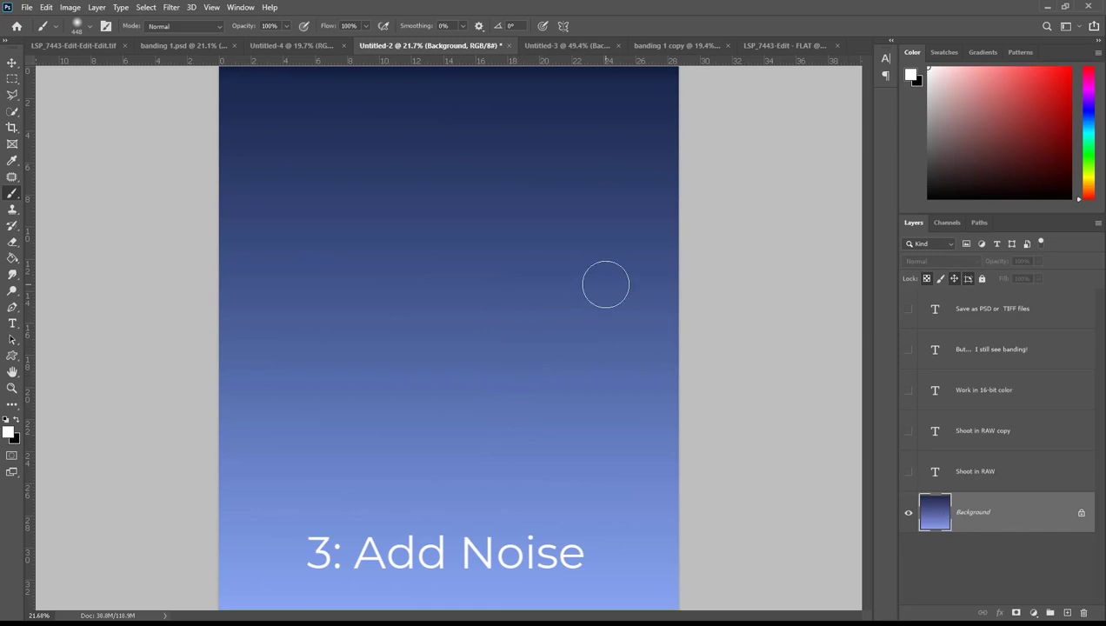
Step: Create a layer named noise in Overlay mode filled with Overlay-neutral 50% gray
click(96, 7)
mouse_move(104, 22)
click(245, 20)
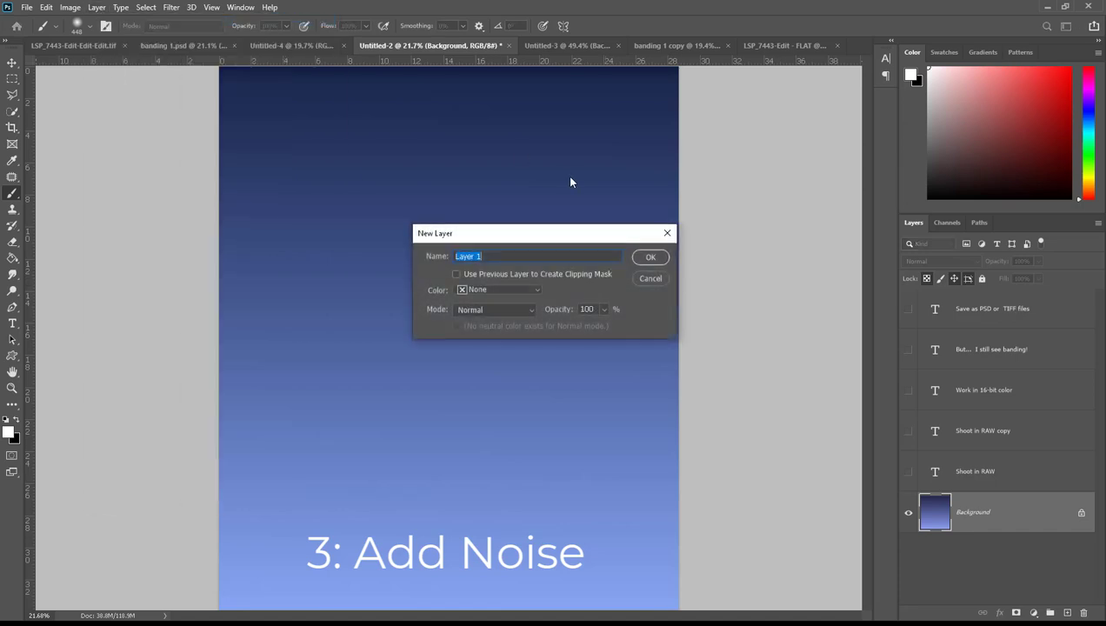
click(480, 306)
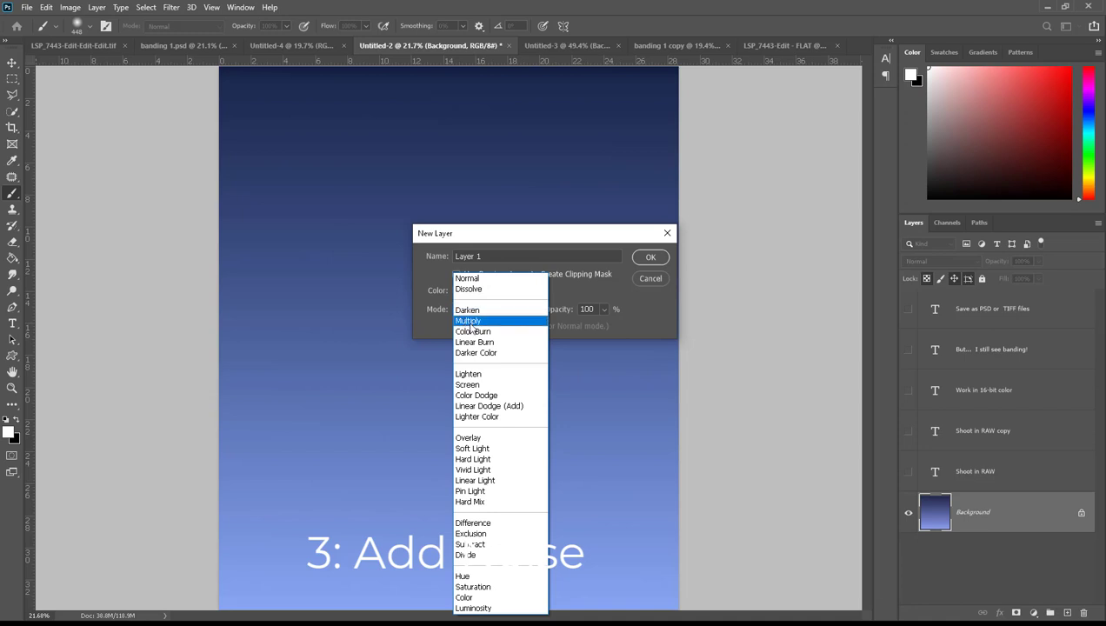
click(493, 439)
key(shift+Tab)
key(shift+Tab)
key(shift+Tab)
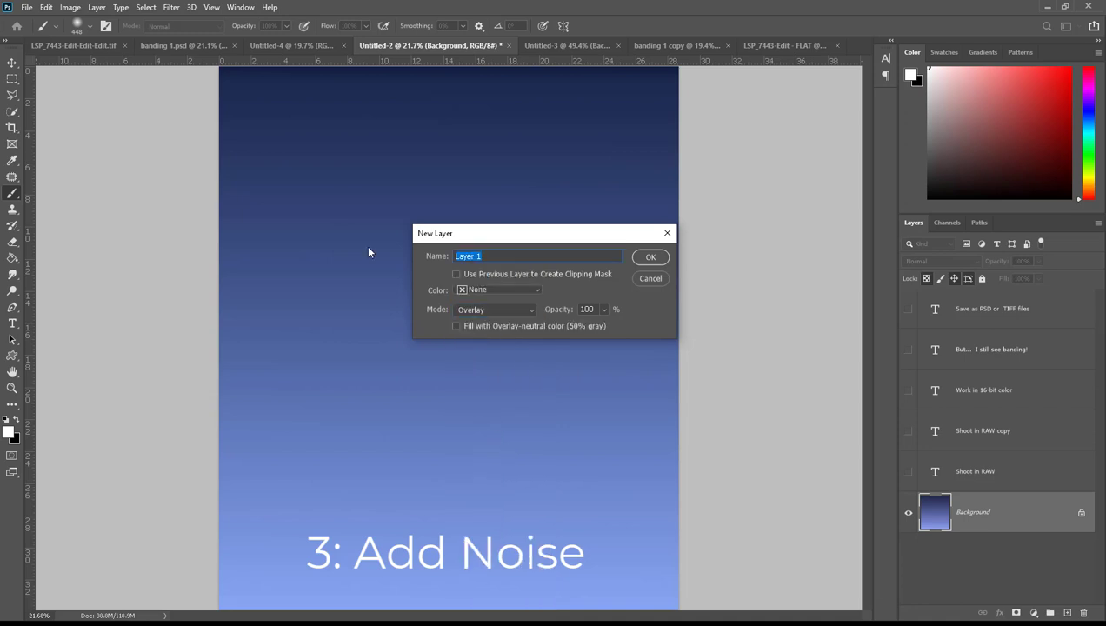
text(noise)
click(651, 258)
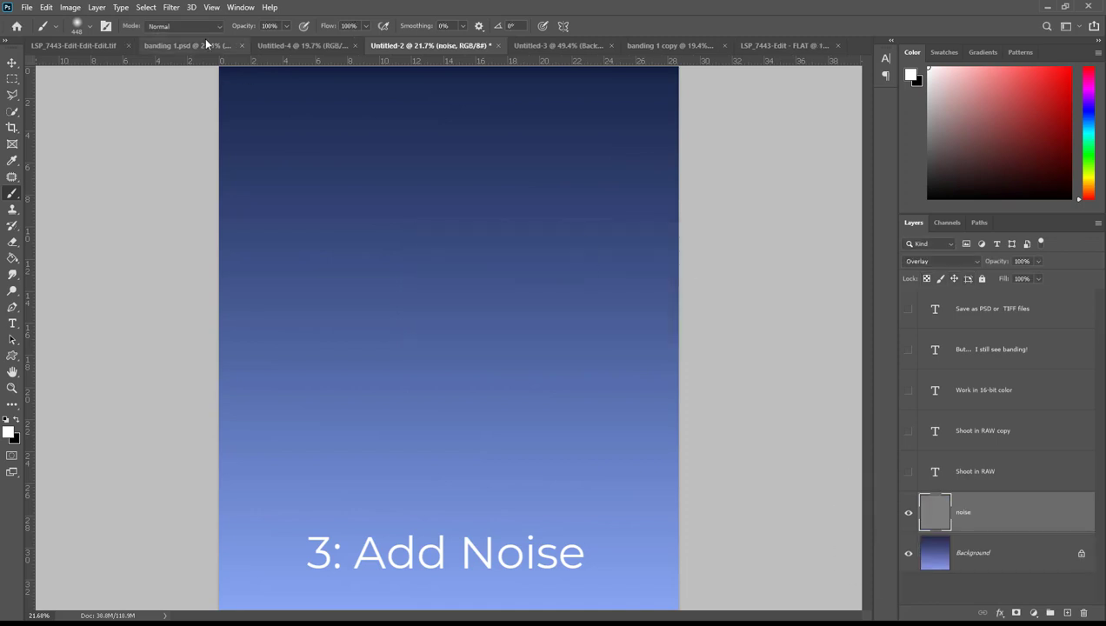
Step: Apply Add Noise at 5.35% to the noise layer
click(172, 8)
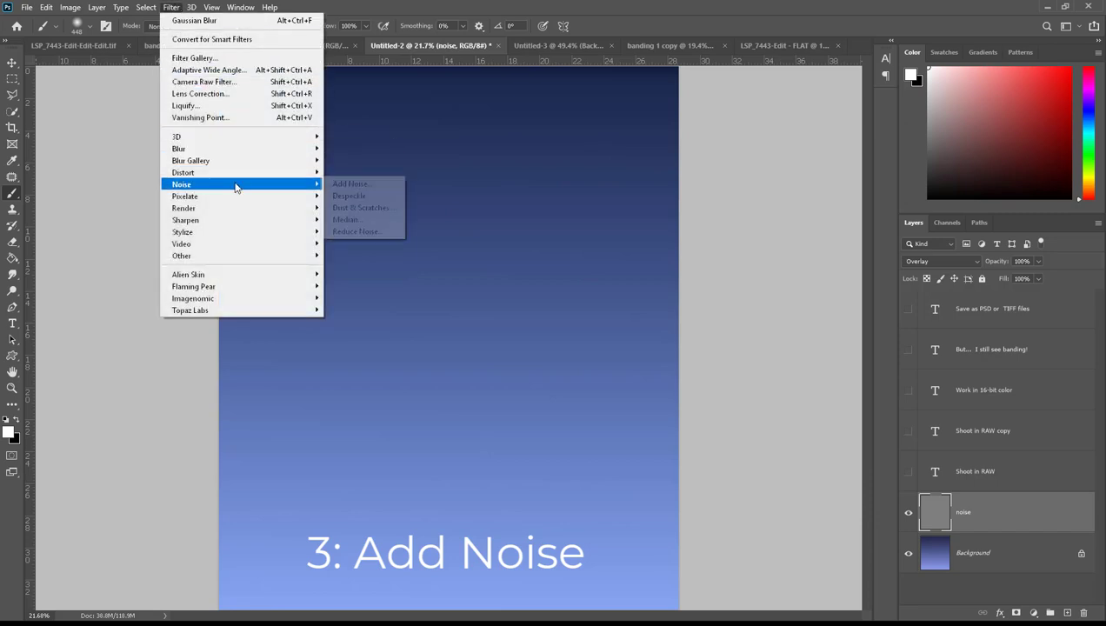
mouse_move(314, 178)
mouse_move(261, 184)
click(346, 185)
drag(478, 299, 459, 298)
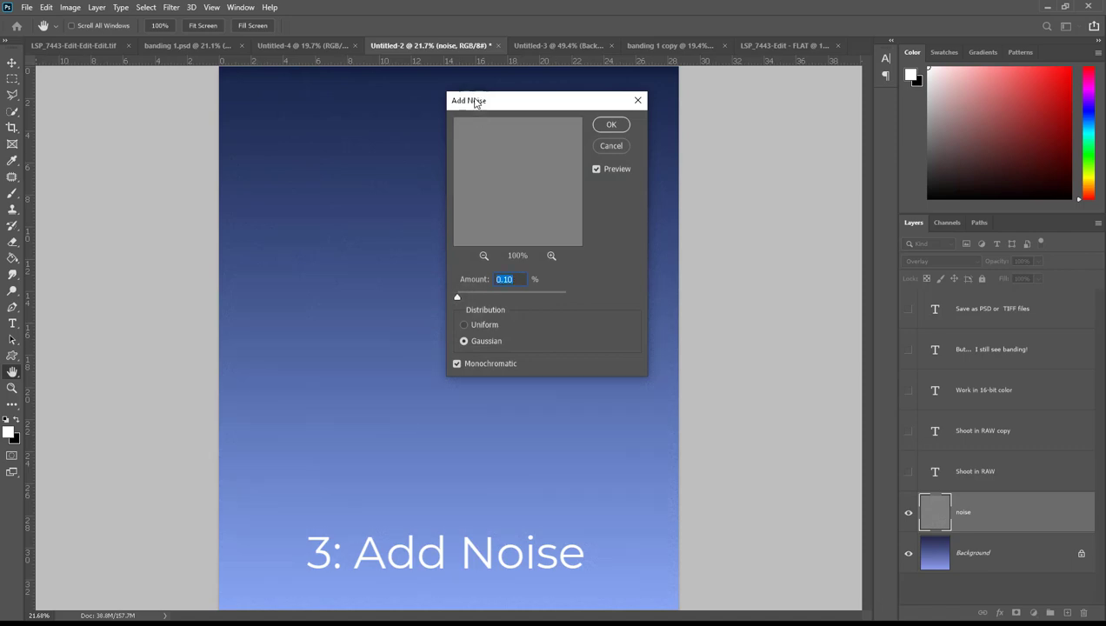
drag(469, 101, 730, 120)
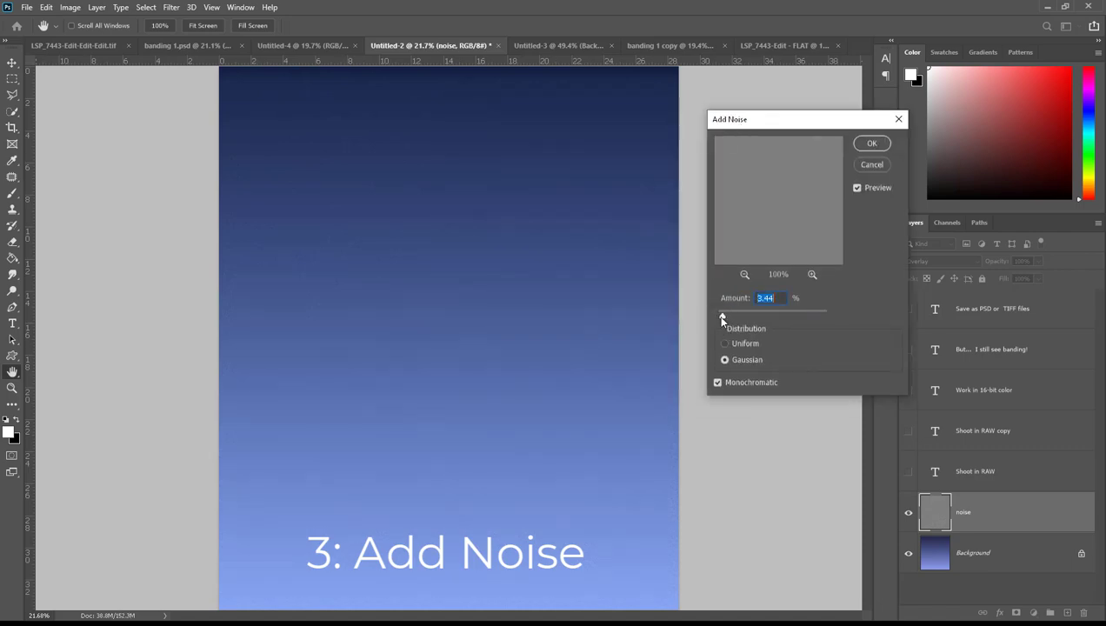
drag(718, 315, 725, 315)
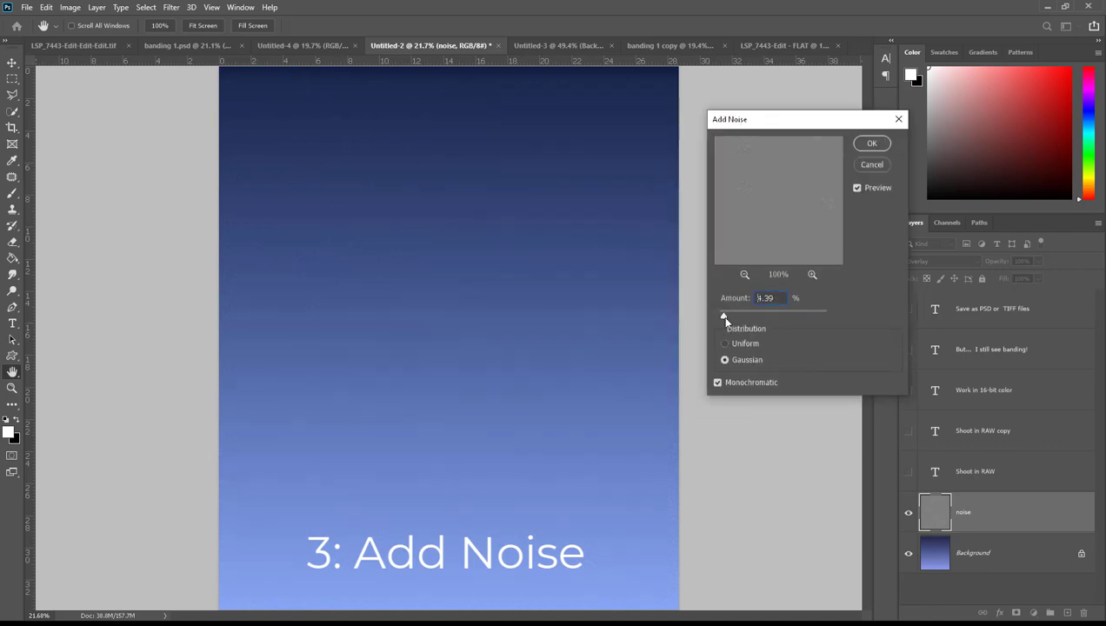
click(872, 144)
Step: Give the noise layer an inverted black mask and paint white into it with an 1811 px brush
key(b)
click(908, 516)
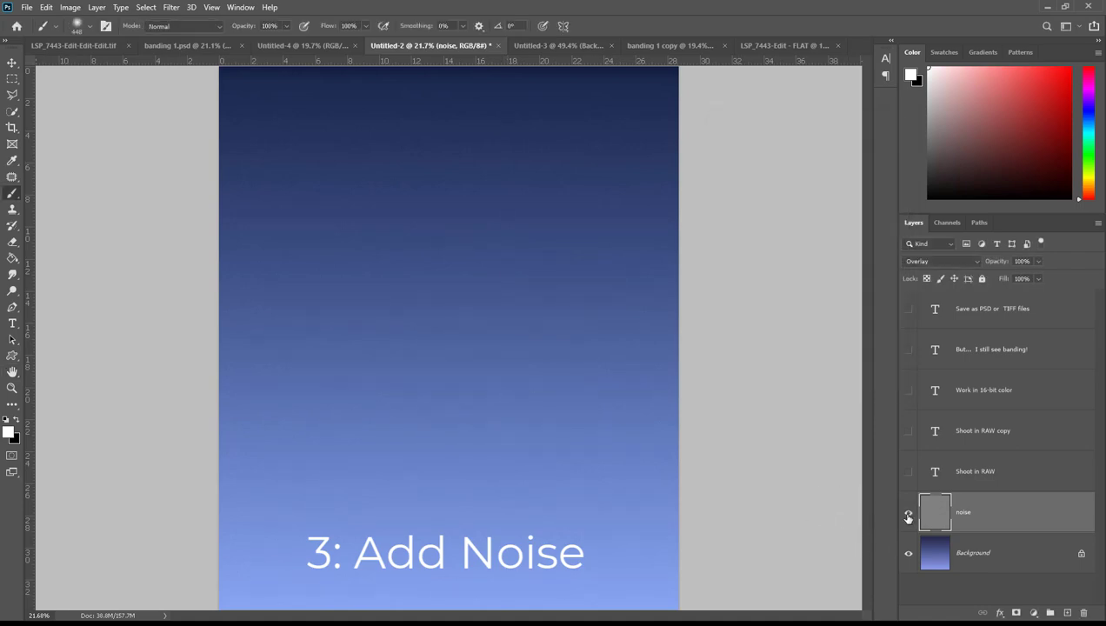
key(ctrl+alt+m)
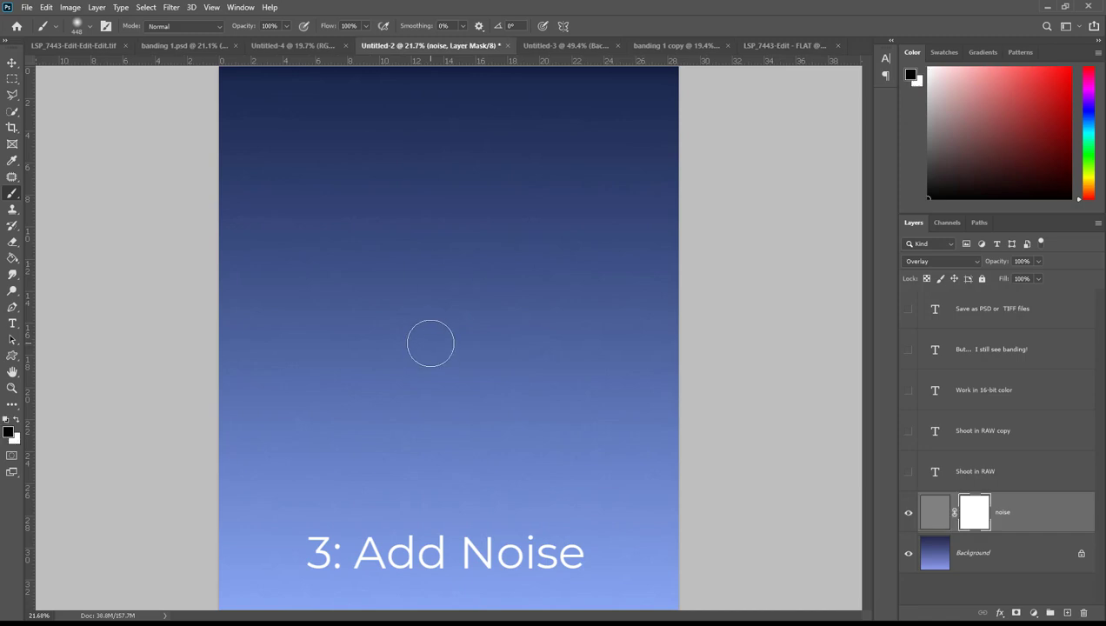
key(ctrl+i)
right_click(430, 343)
text(1811)
key(Tab)
key(Return)
key(x)
mouse_move(304, 223)
mouse_down()
mouse_move(279, 209)
mouse_move(333, 230)
mouse_move(323, 255)
mouse_up()
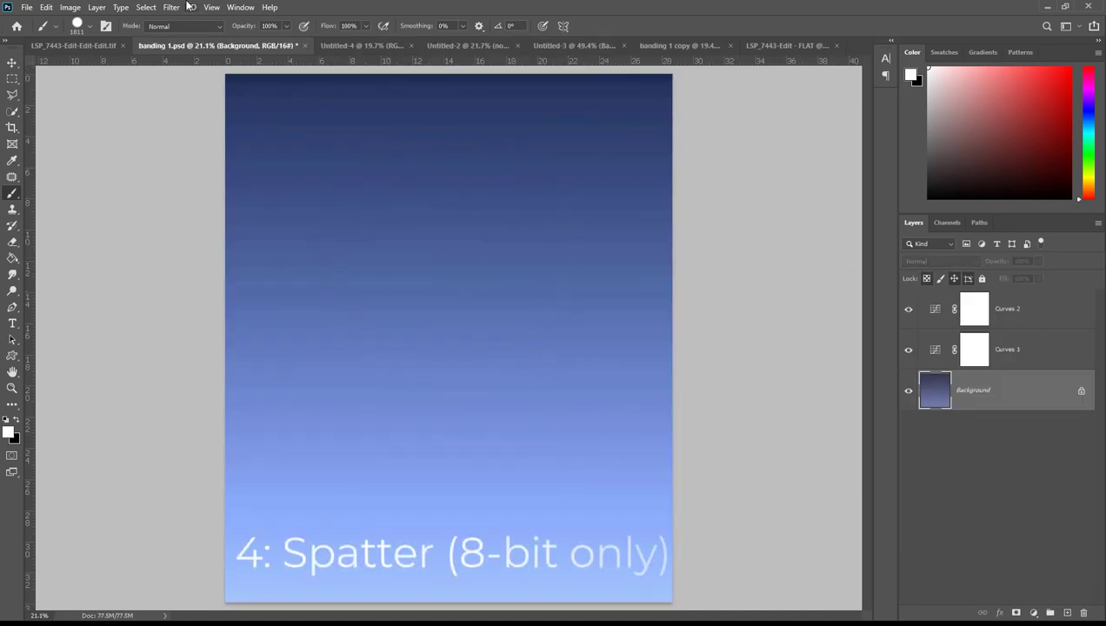
Step: Convert banding 1.psd to 8 Bits/Channel, then select the Curves 2 mask and adjustment thumbnail
click(71, 7)
mouse_move(79, 20)
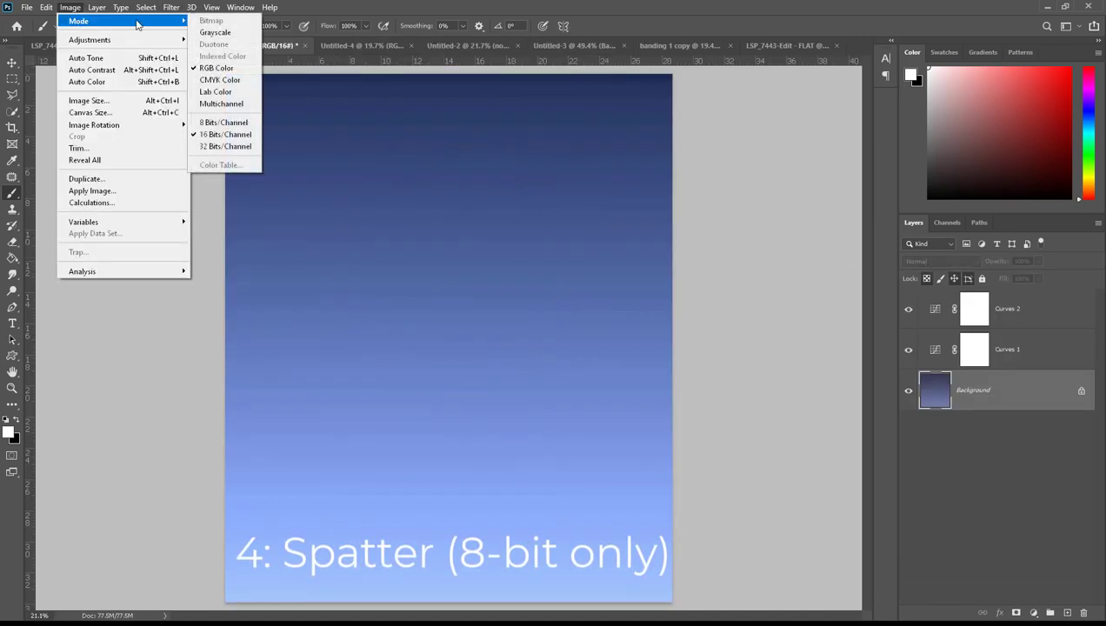
click(228, 119)
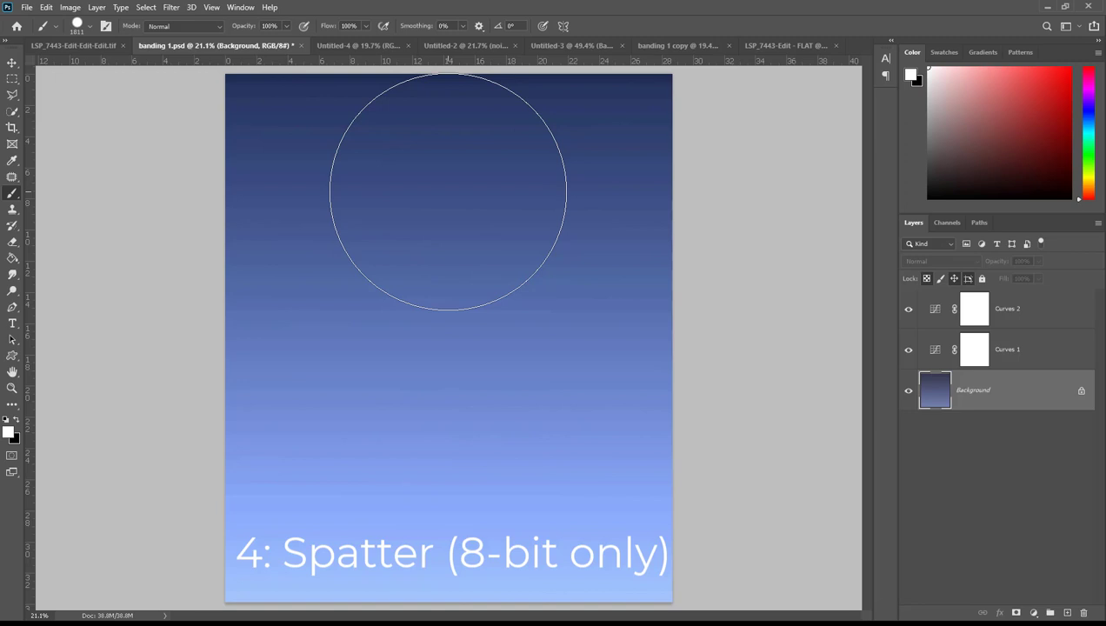
click(1033, 323)
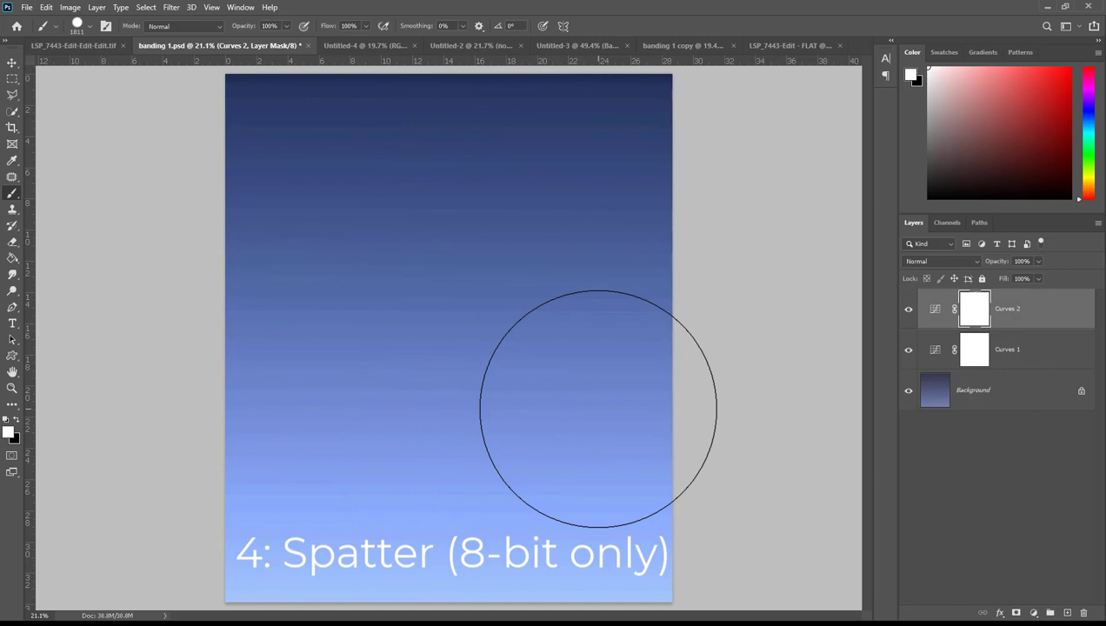
click(1009, 313)
Step: Add a new layer named 'spatter' via Layer > New > Layer
click(96, 7)
mouse_move(109, 20)
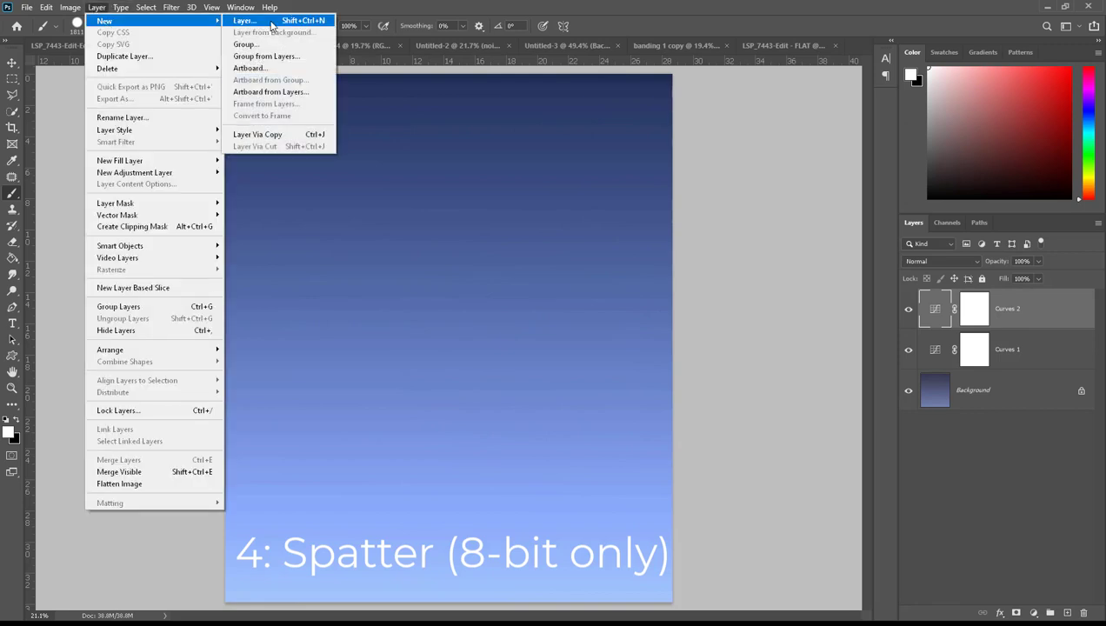
click(272, 21)
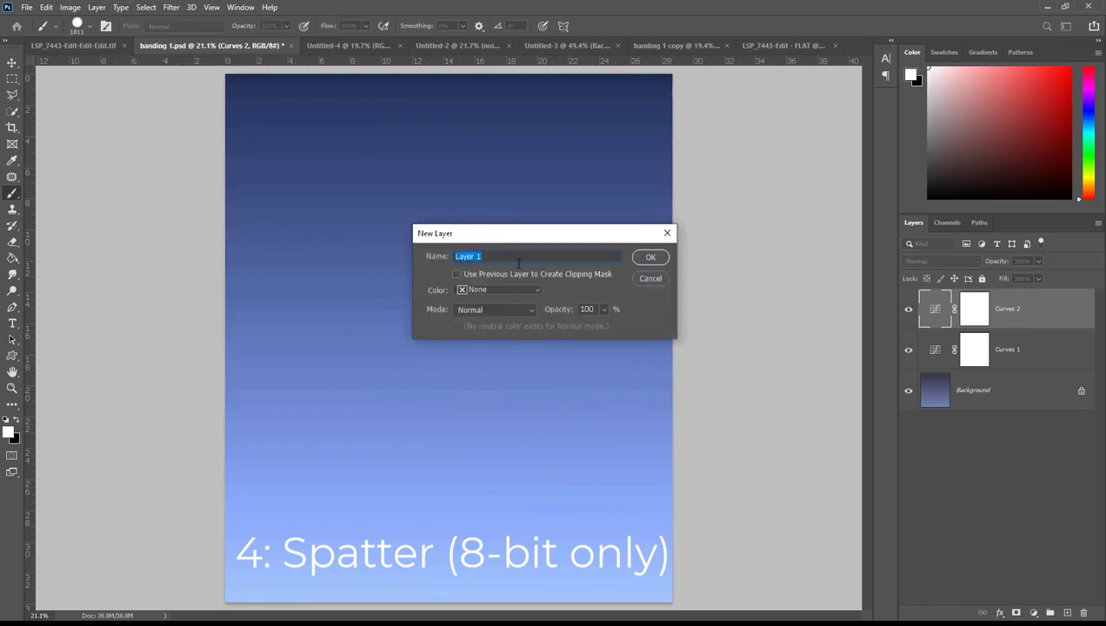
text(spatter)
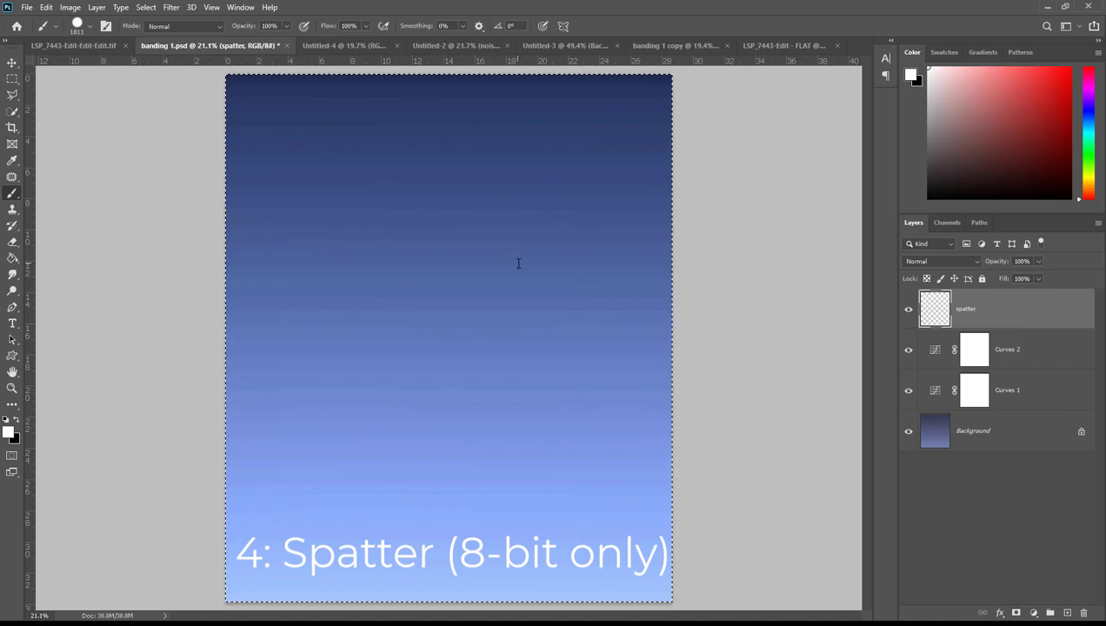
Step: Dismiss the empty-selection error, deselect, and stamp all visible layers into spatter
key(ctrl+c)
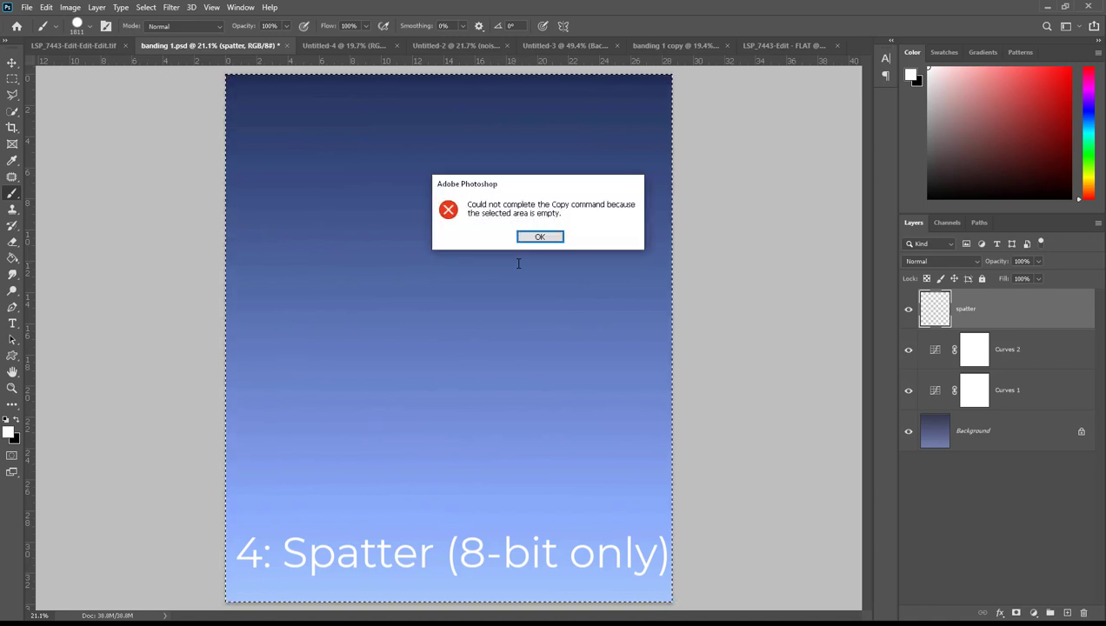
click(540, 238)
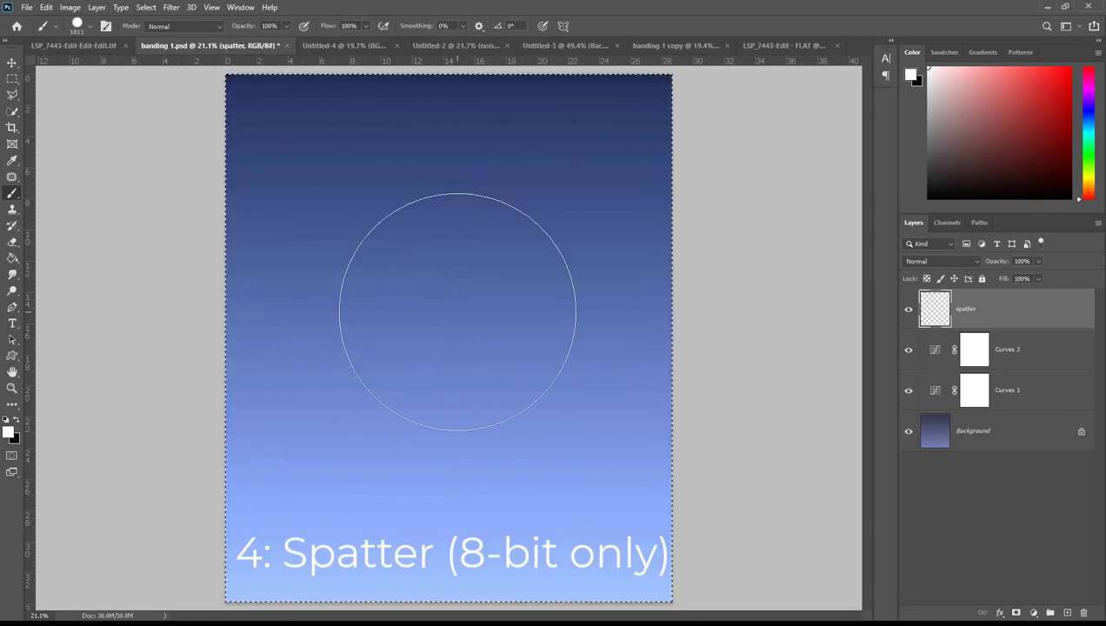
key(ctrl+d)
key(ctrl+alt+shift+e)
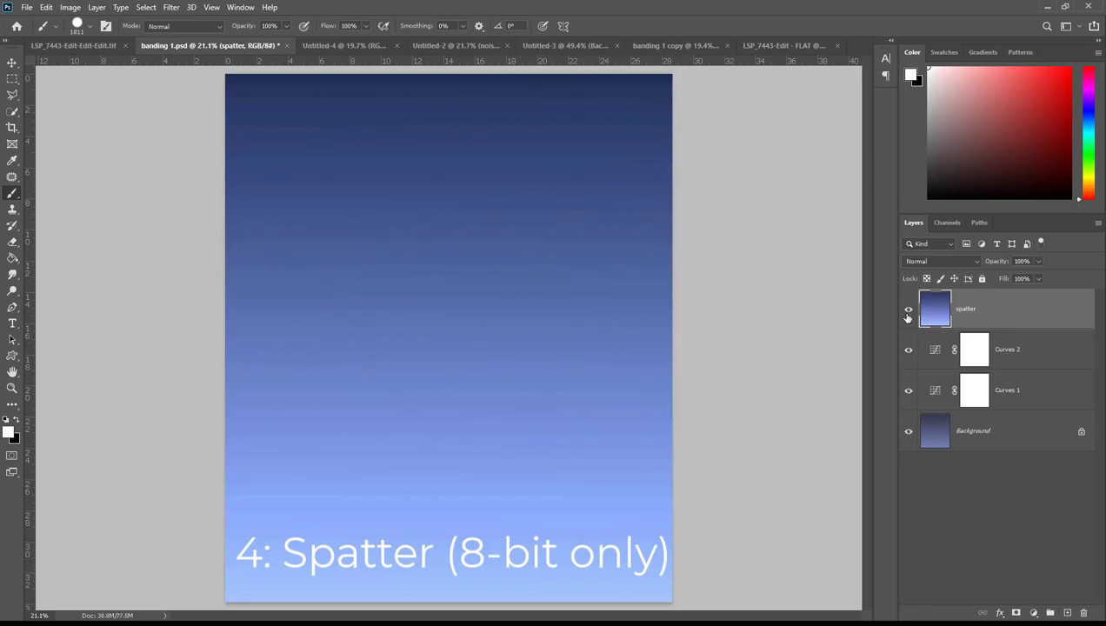
Step: Open the Filter Gallery's Spatter filter and zoom the preview out to the whole gradient
click(909, 308)
click(908, 309)
click(171, 7)
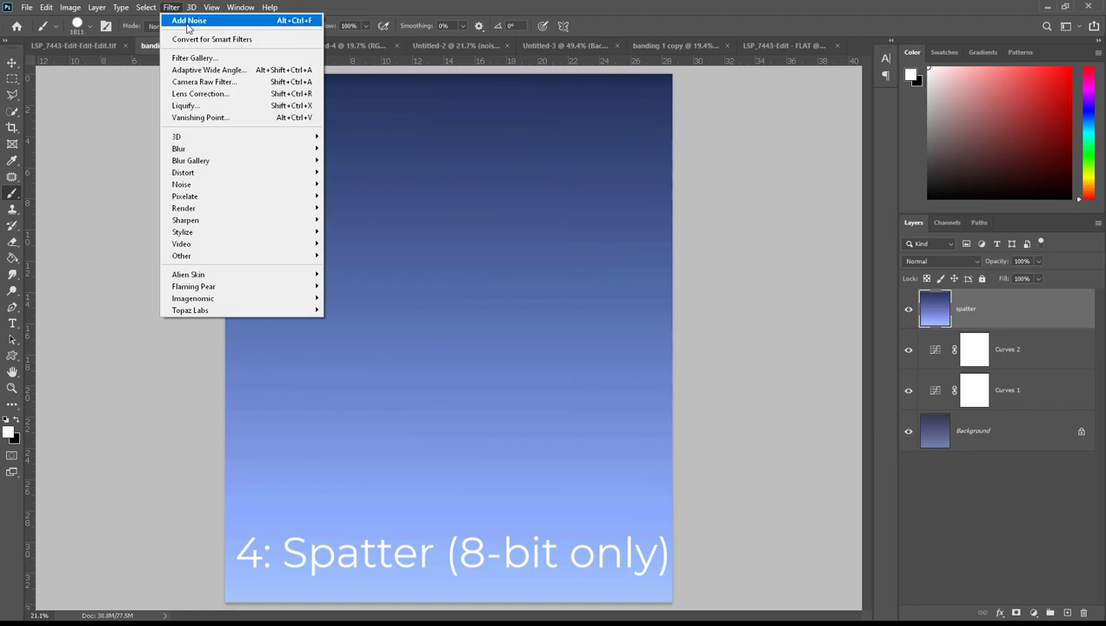
click(200, 58)
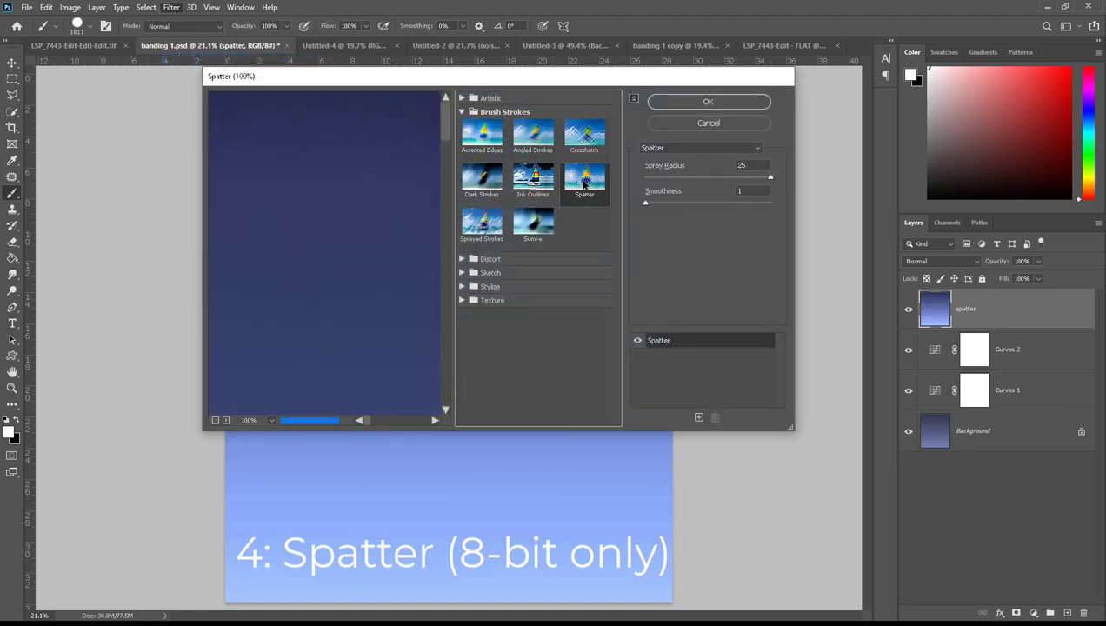
click(215, 421)
click(215, 420)
click(215, 421)
click(215, 421)
click(215, 421)
click(215, 421)
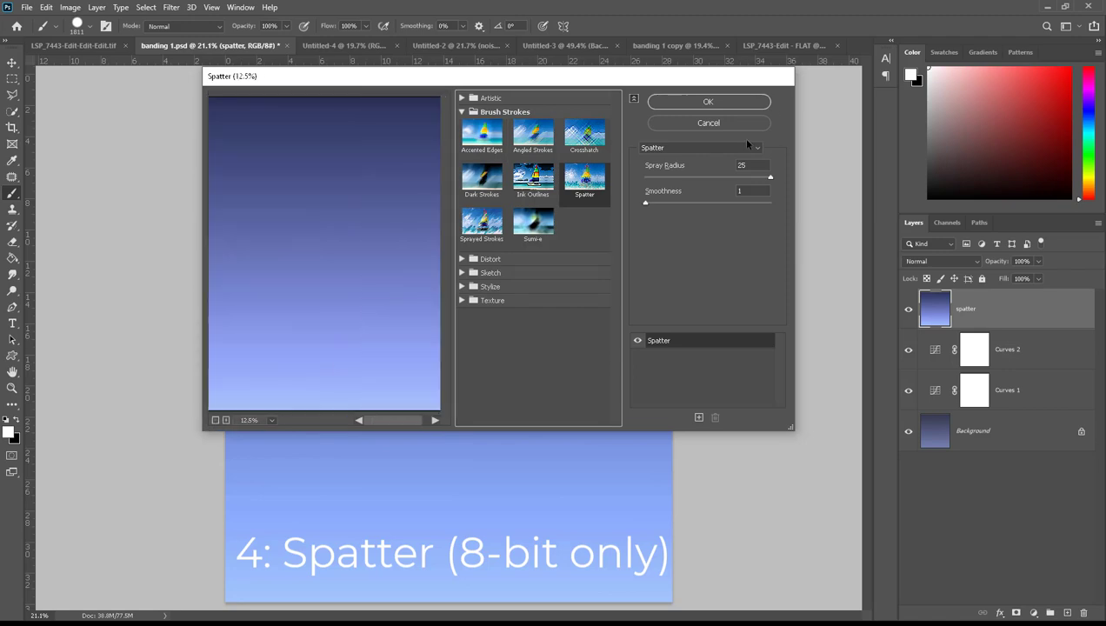
Step: Set Spatter's Spray Radius to 21 and apply the filter
click(648, 179)
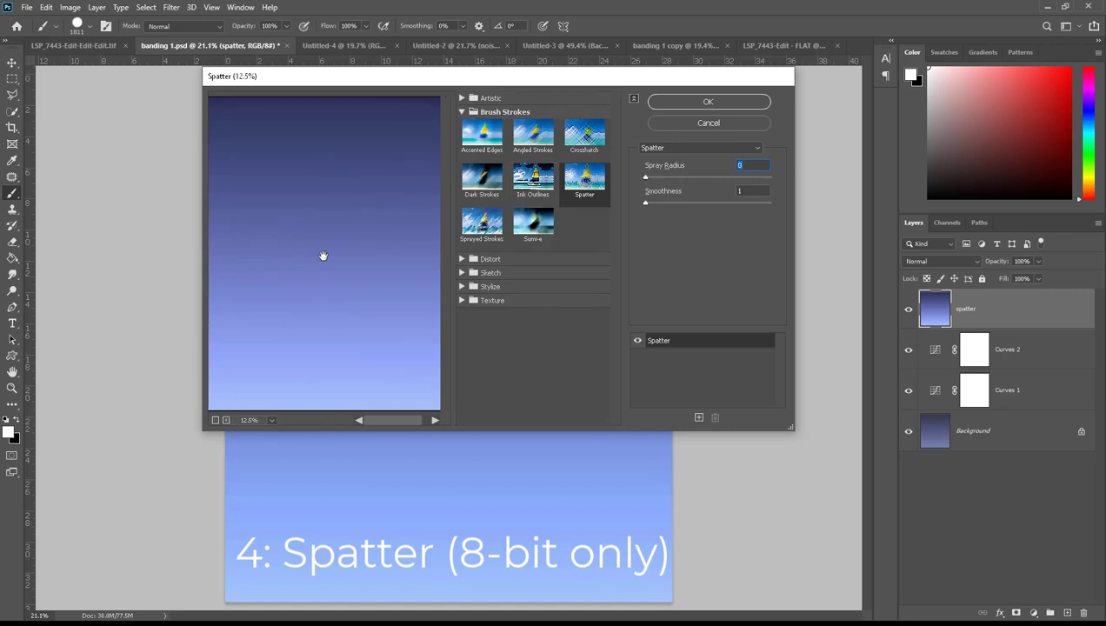
drag(647, 179, 694, 178)
click(733, 177)
click(752, 177)
click(708, 102)
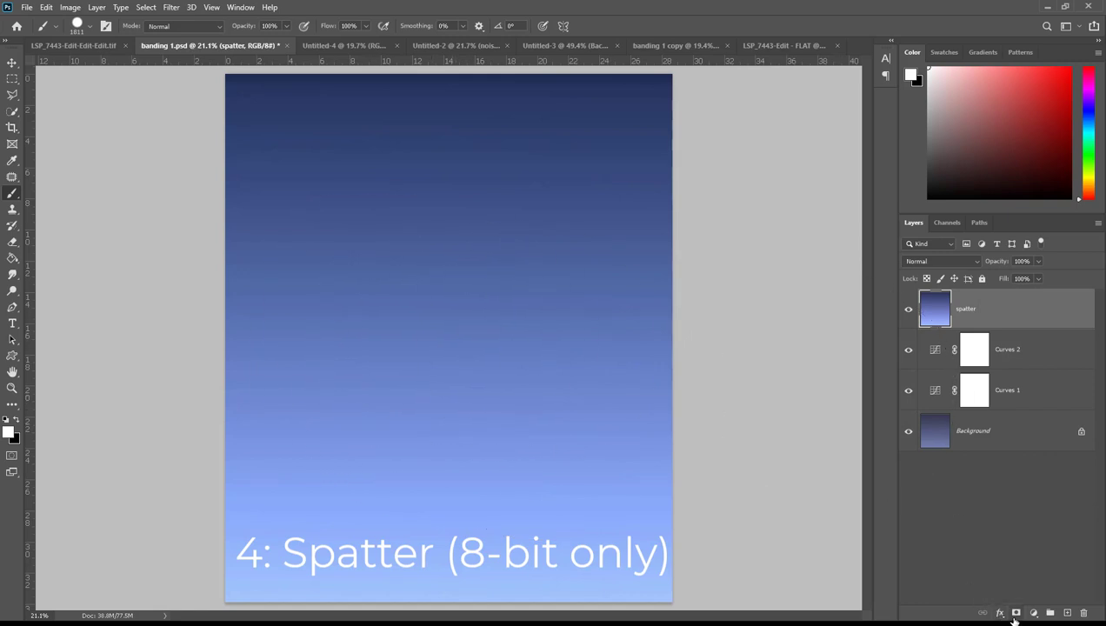
Step: Give spatter an inverted black mask, paint white near the top-left, and zoom to check
click(1016, 611)
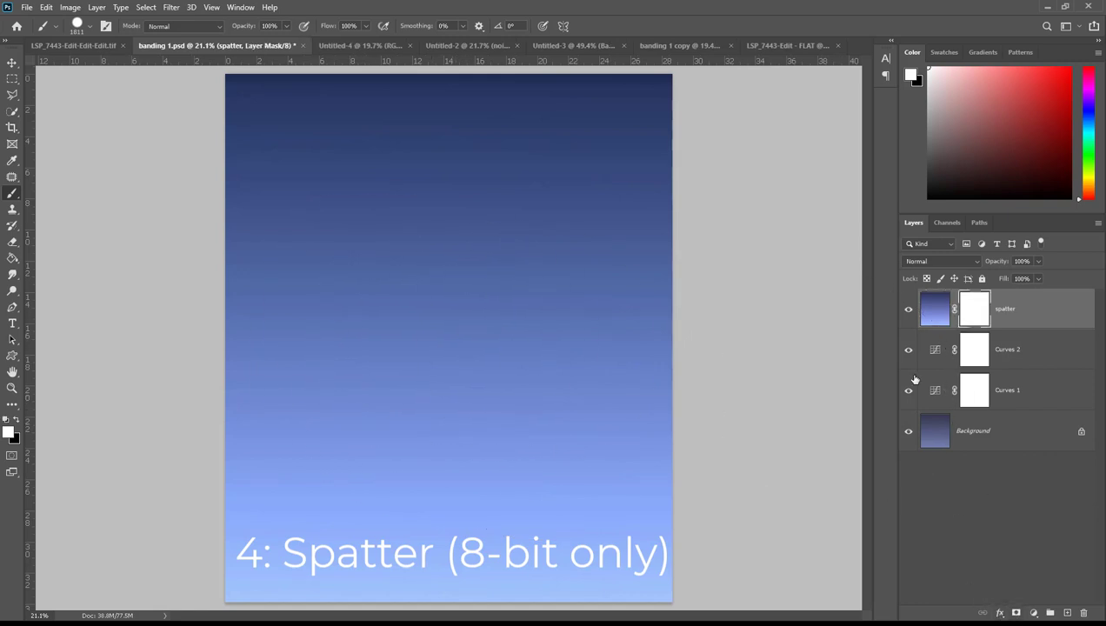
key(ctrl+i)
click(325, 216)
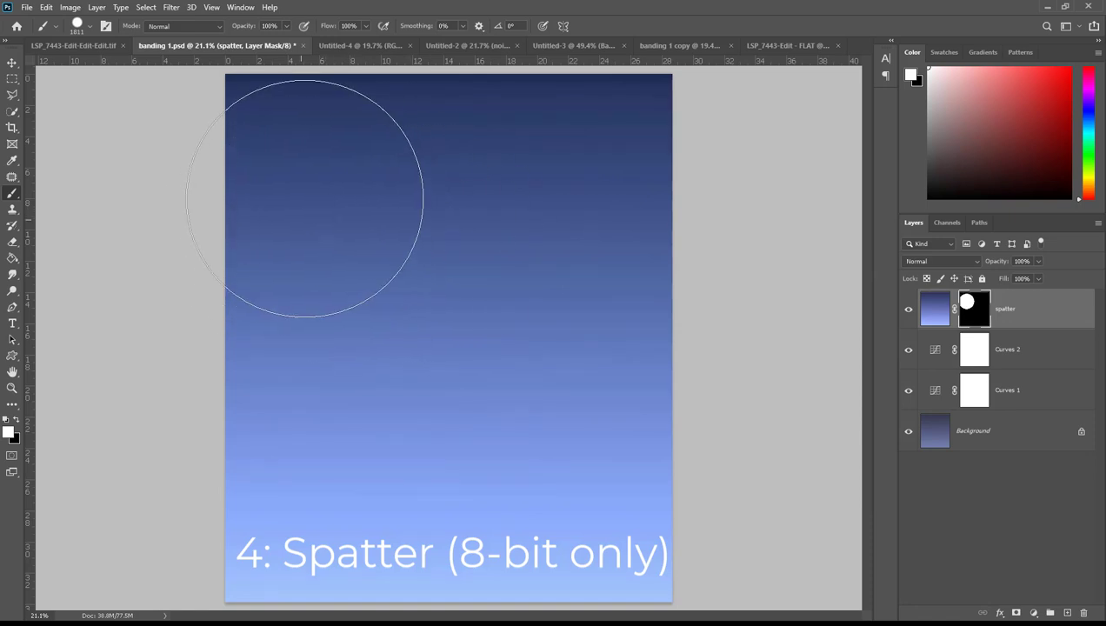
key(z)
drag(432, 289, 452, 306)
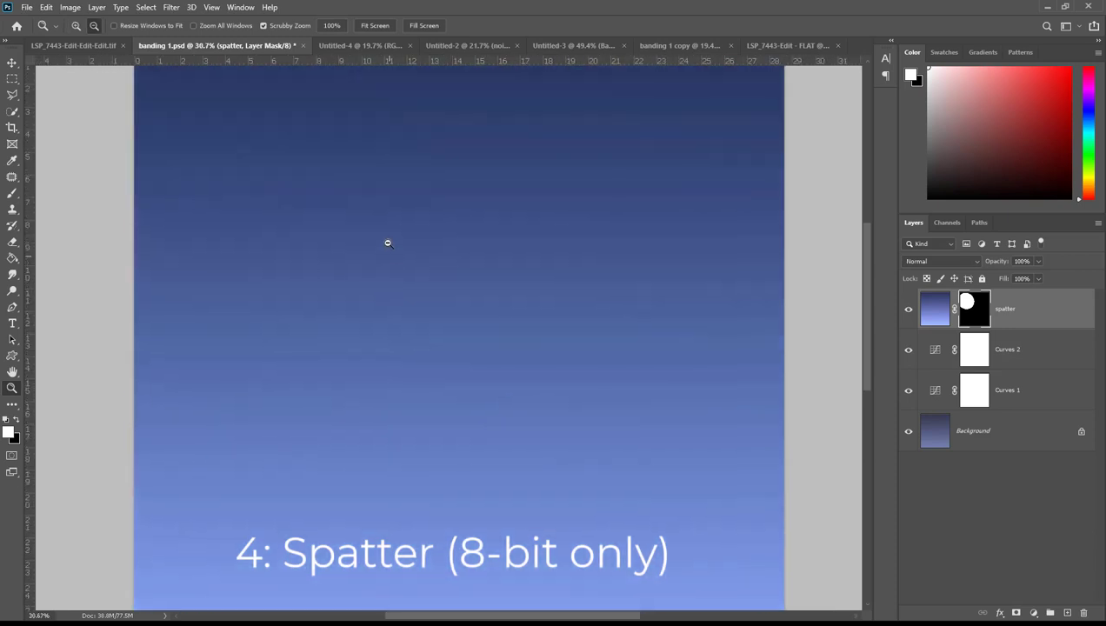
drag(383, 290, 362, 281)
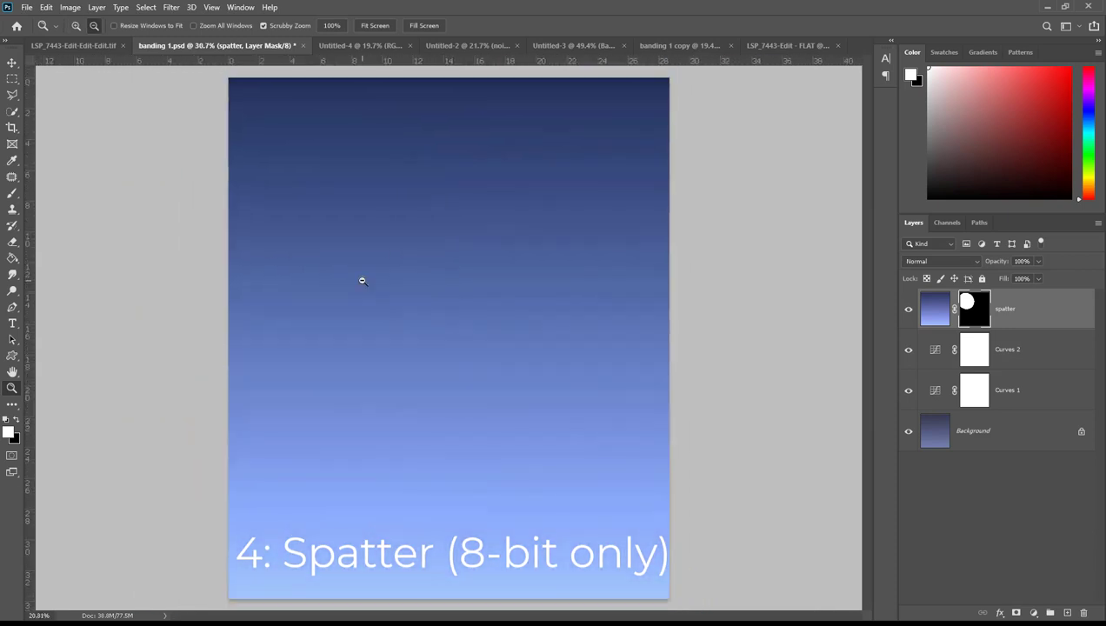
Step: In Untitled-2, show the Shoot in RAW, Work in 16-bit color and Save as PSD or TIFF text layers
key(b)
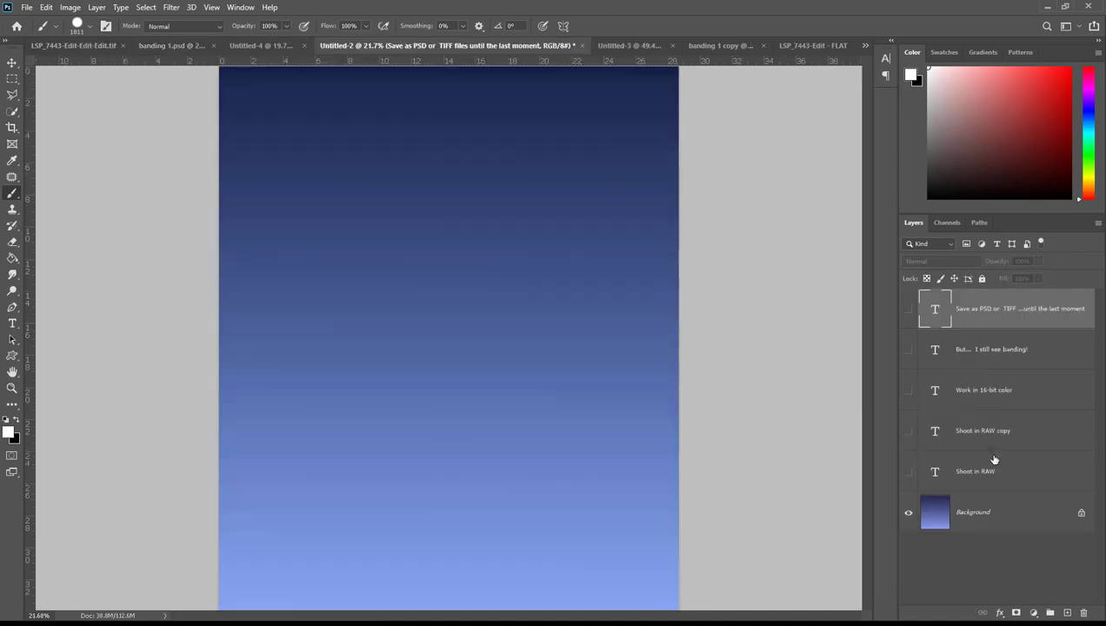
click(465, 45)
click(991, 460)
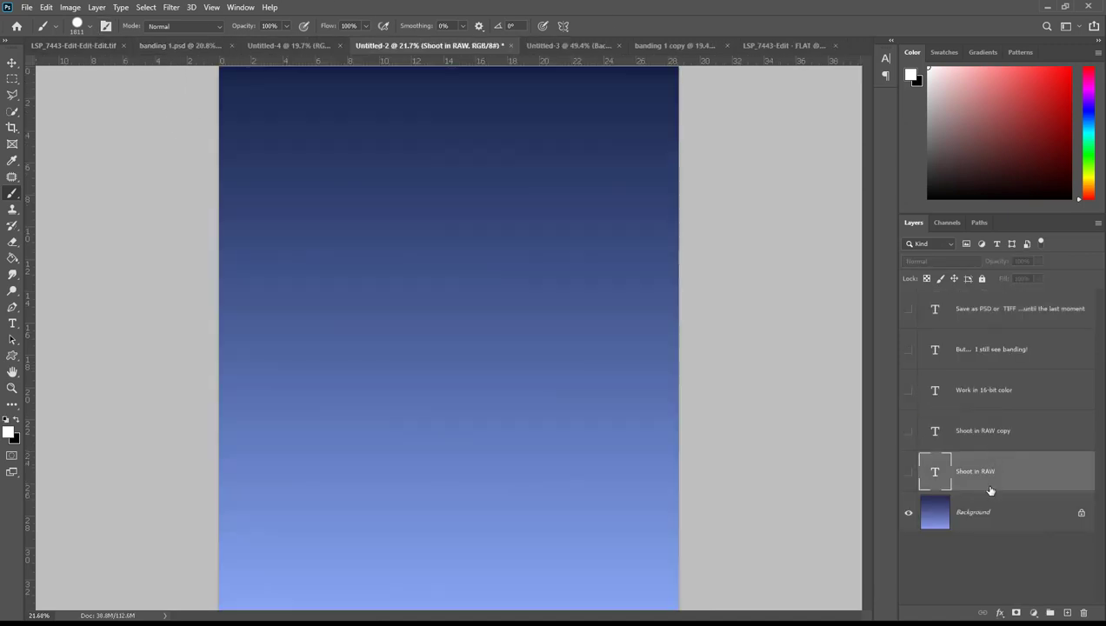
click(908, 472)
click(908, 391)
click(908, 308)
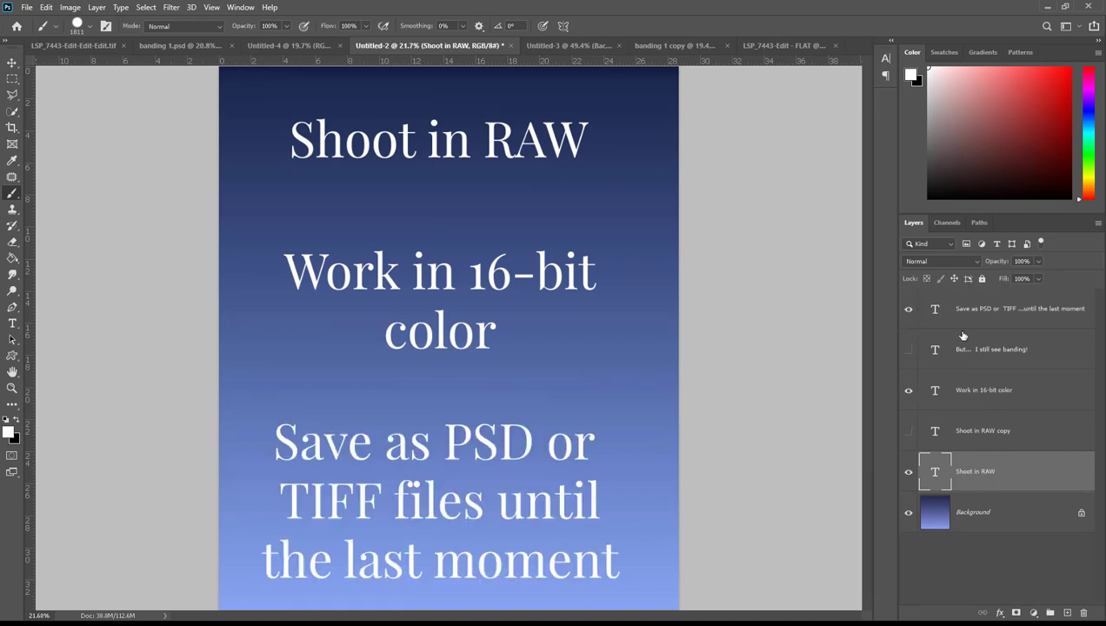